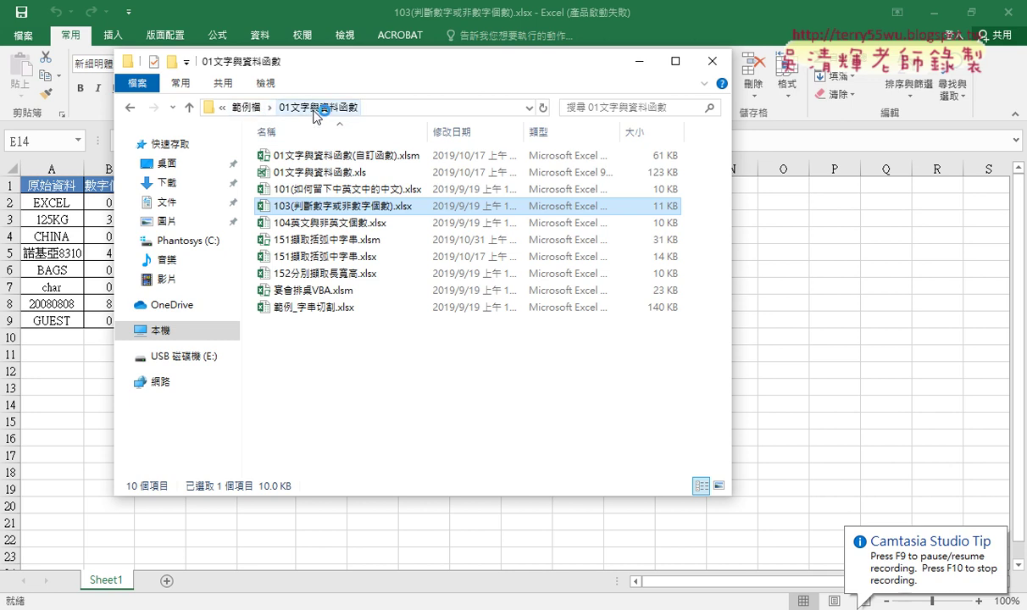
Select the 101 example workbook in Explorer, then return to the open Excel workbook.
left_click(327, 191)
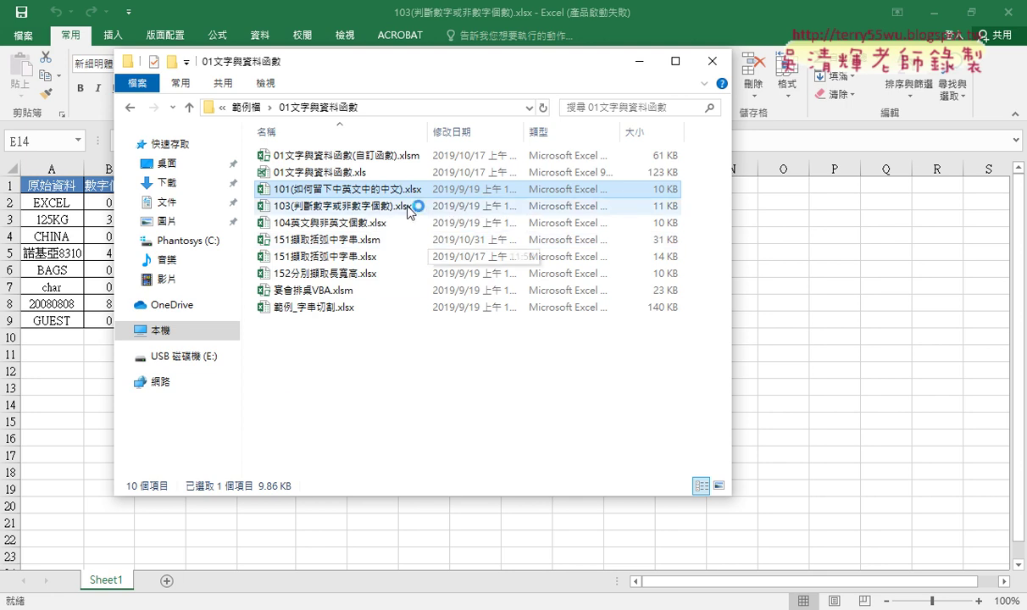
left_click(54, 246)
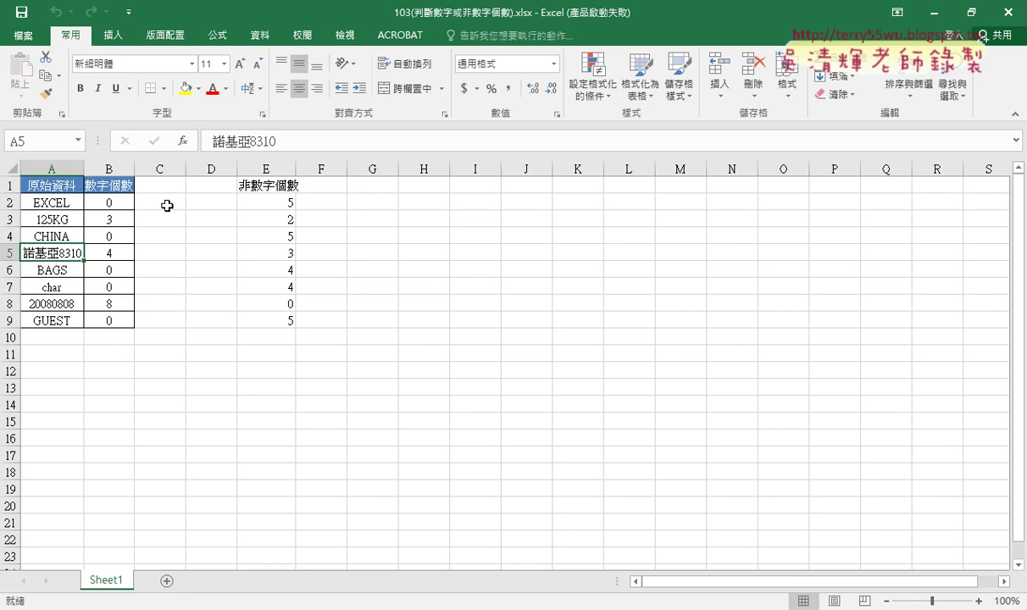
Widen column B and copy the 數字個數 header from B1 into C1 and D1.
double_click(136, 170)
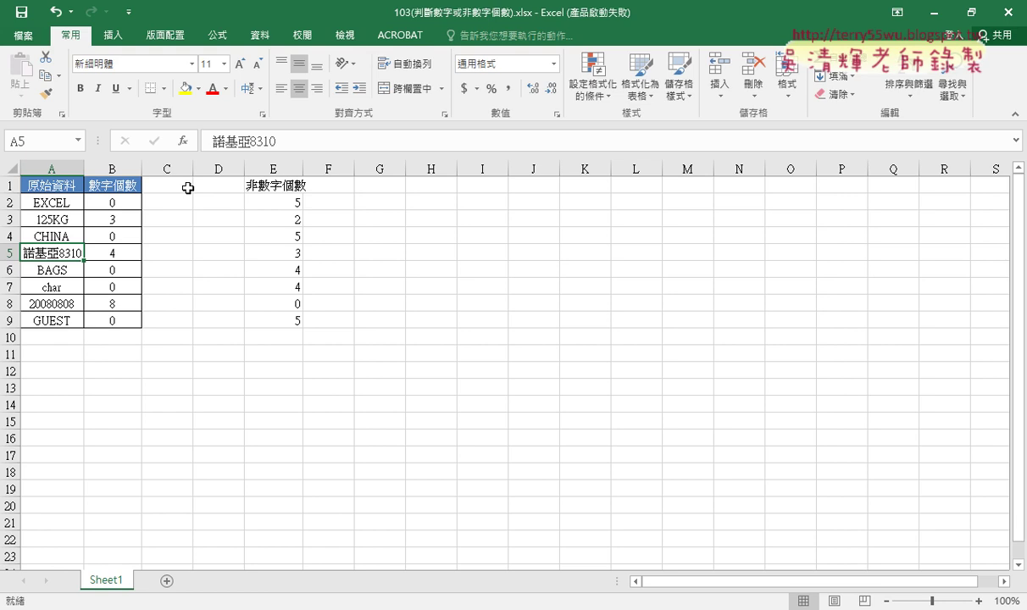
left_click(114, 187)
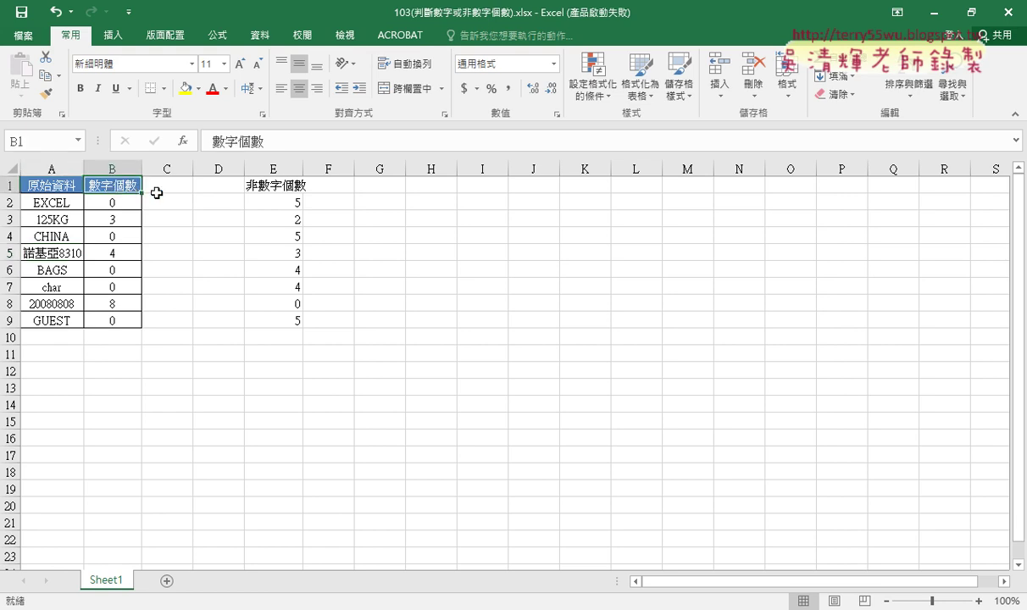
left_click_drag(65, 200, 51, 321)
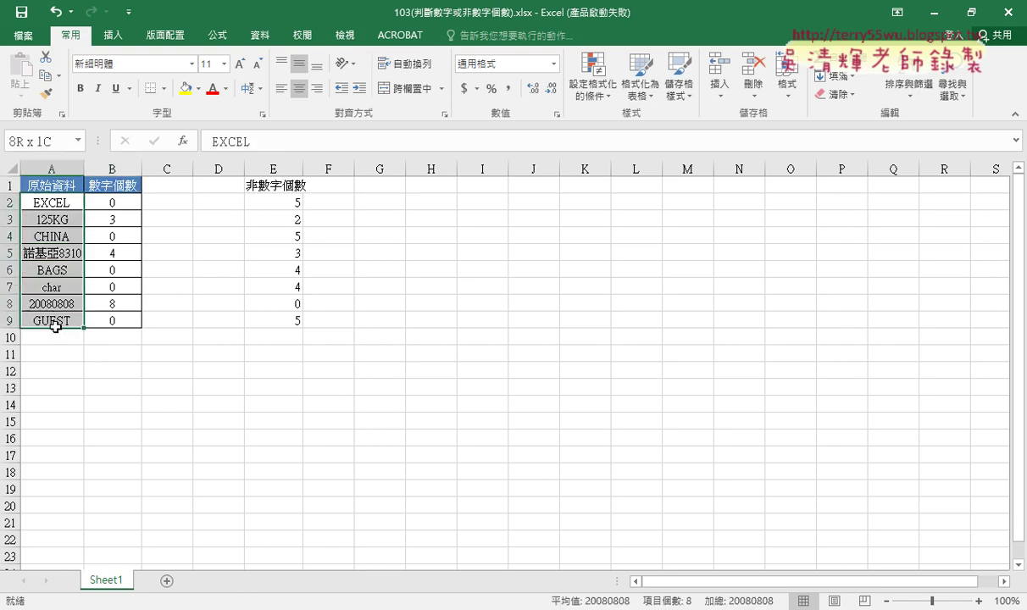
left_click_drag(115, 204, 113, 318)
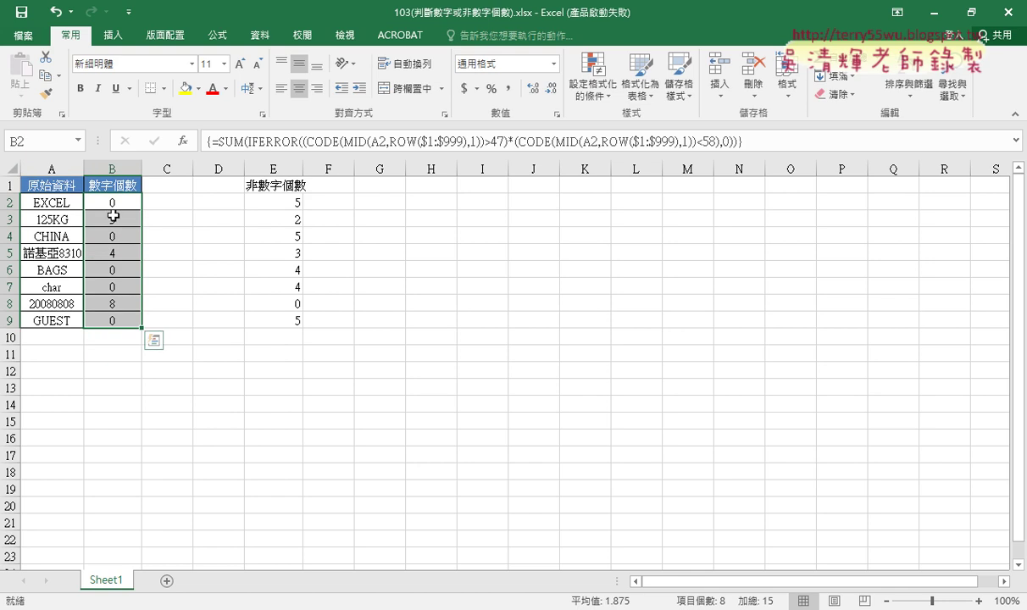
left_click(109, 183)
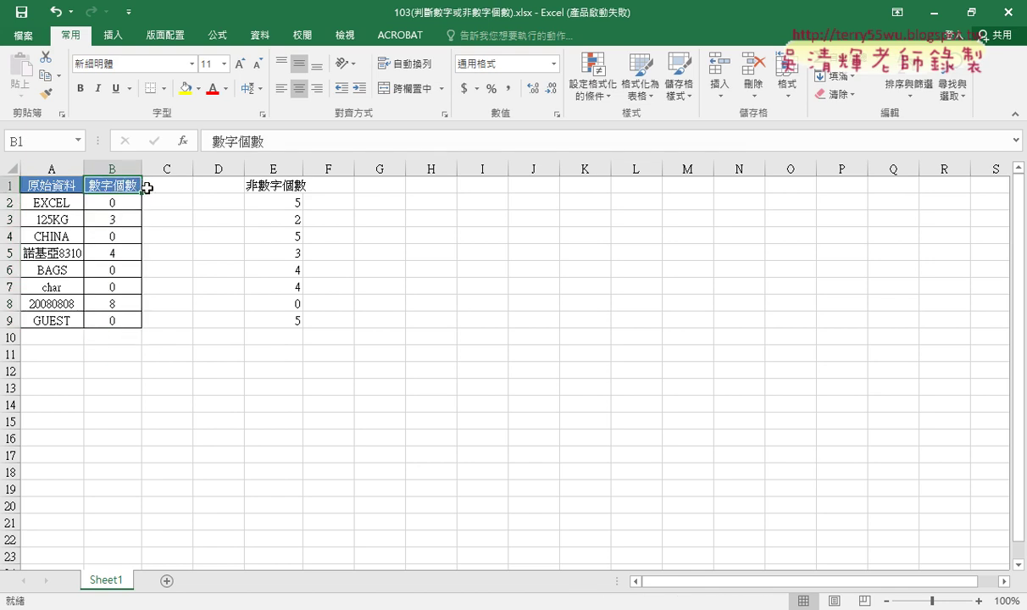
key("ctrl+c")
left_click(167, 184)
key("ctrl+v")
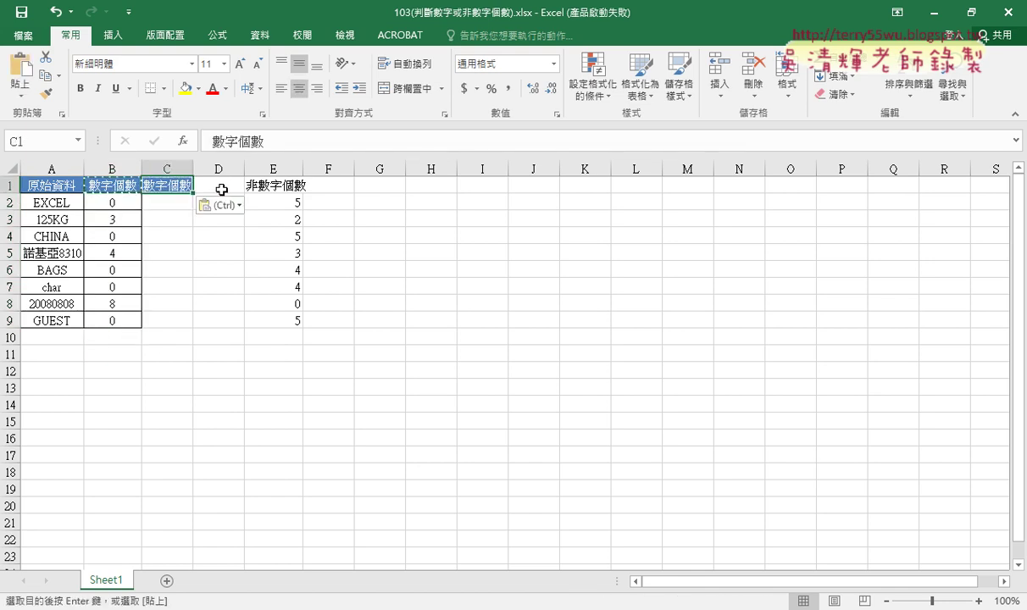
left_click(219, 188)
key("ctrl+v")
Rename the C1 and D1 headers to 英文個數 and 中文個數.
double_click(167, 186)
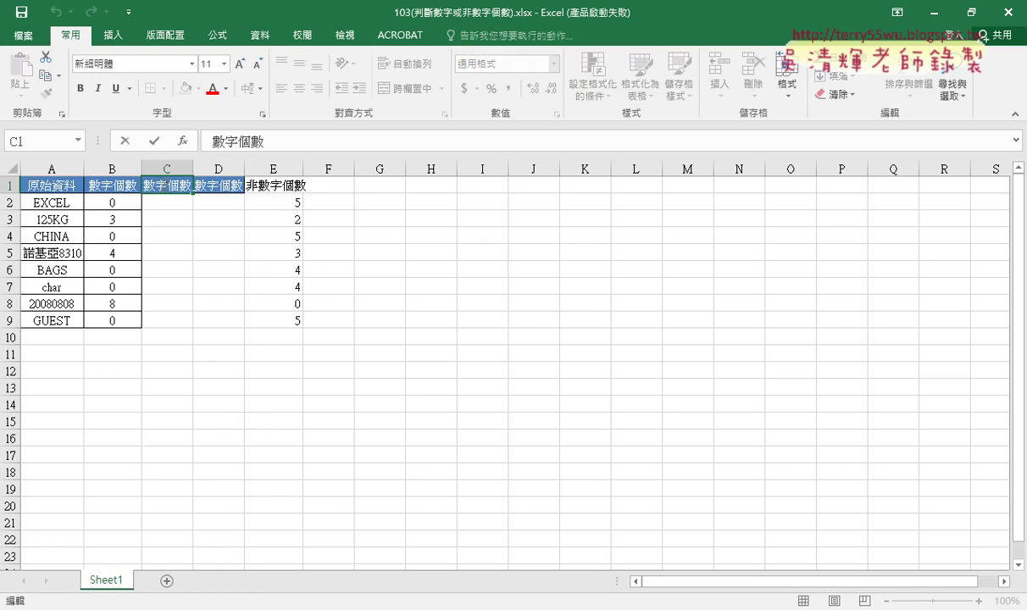
double_click(167, 185)
type("一")
type("英文")
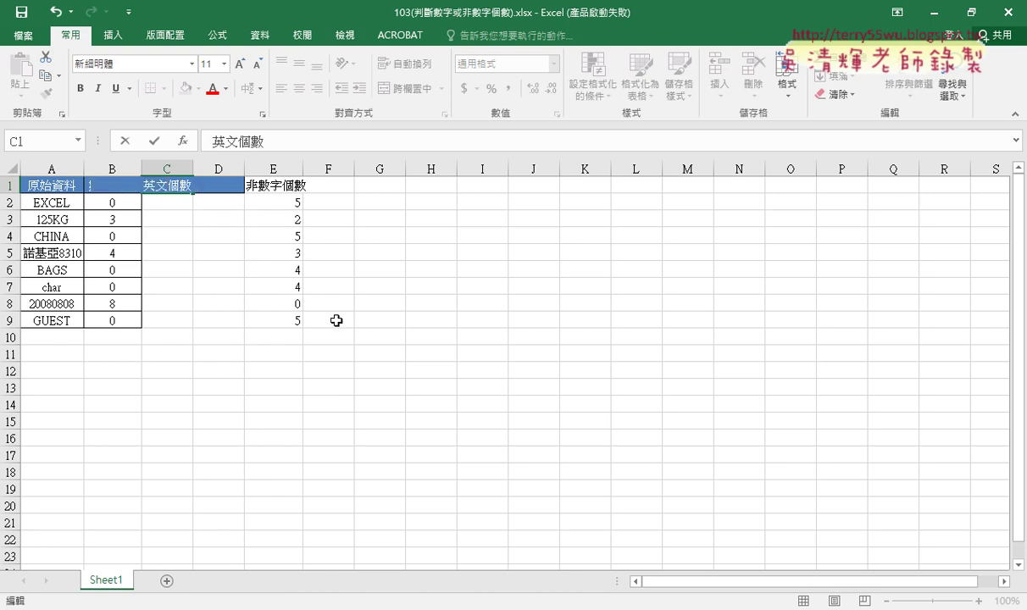
key("Return")
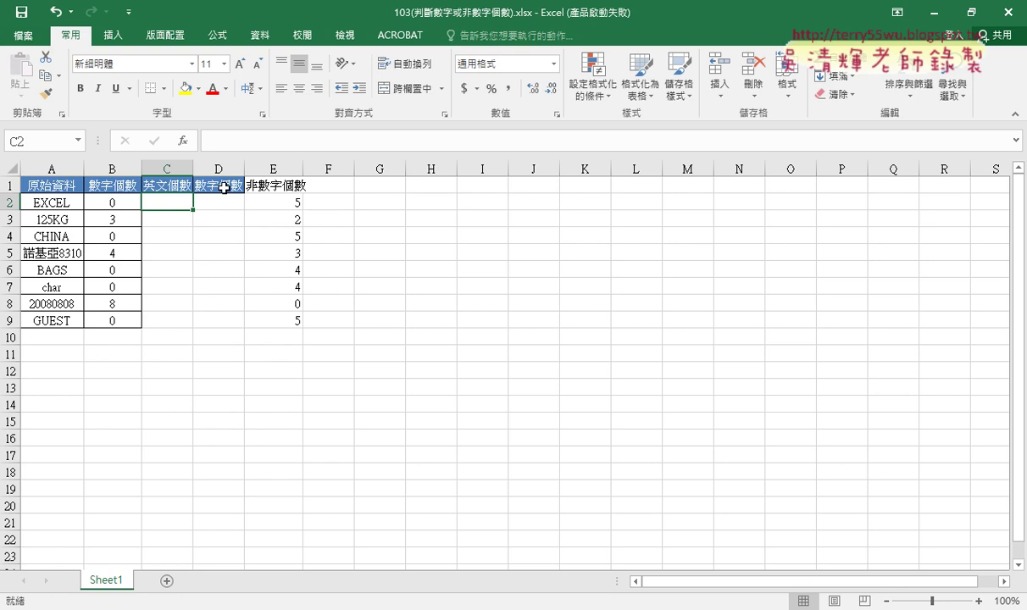
double_click(211, 182)
left_click_drag(194, 184, 219, 185)
type("中ㄨㄣ")
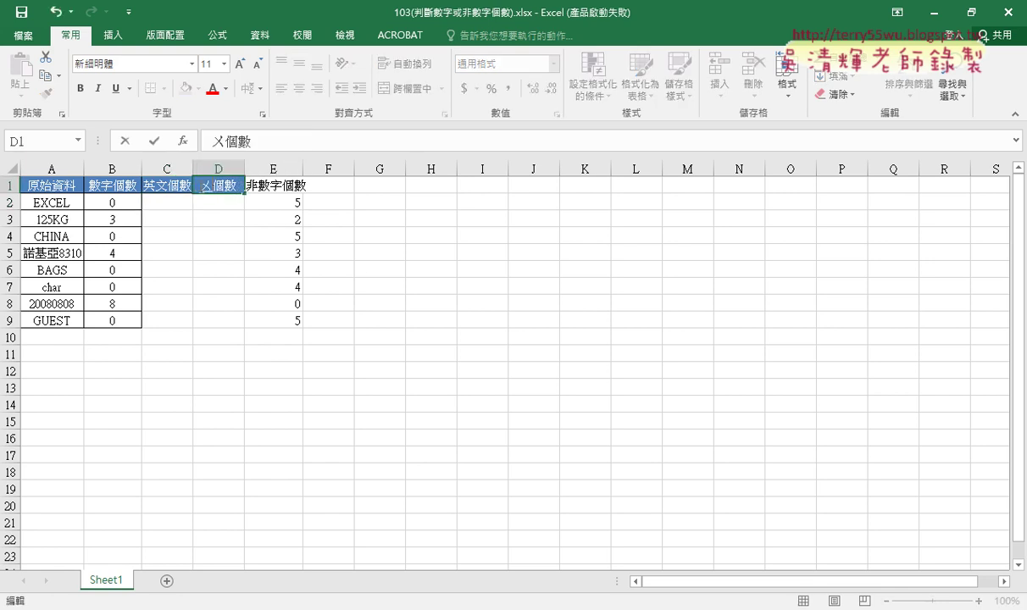
type("6")
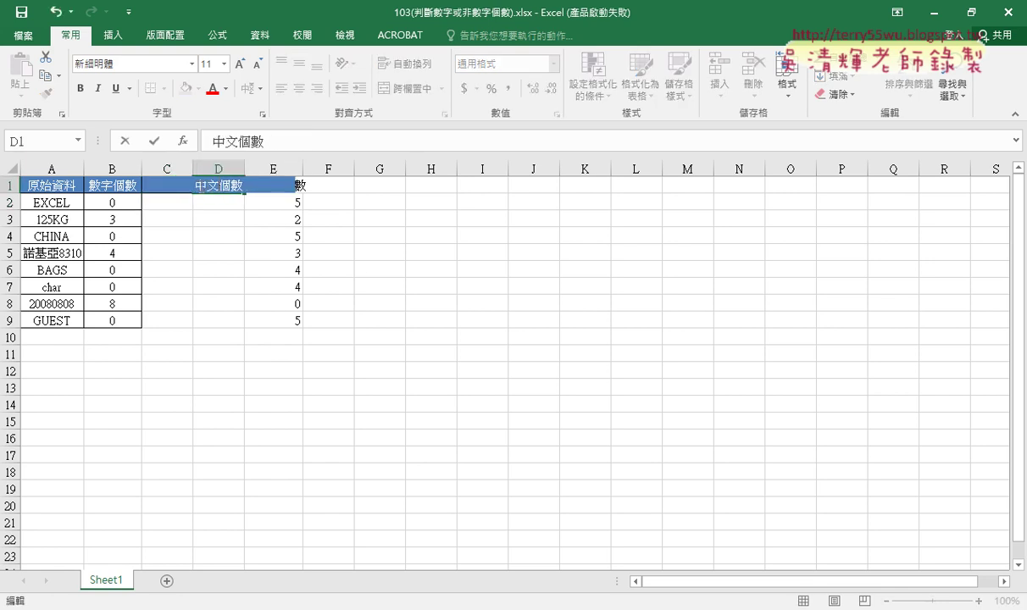
key("Return")
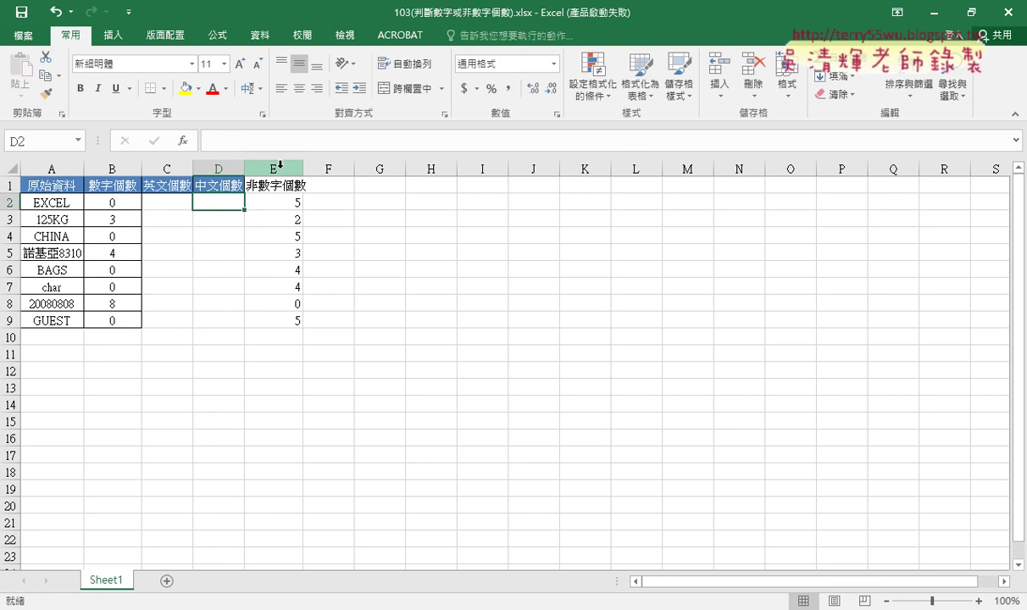
Delete the 非數字個數 column E and widen columns C and D to fit their headers.
left_click(279, 166)
right_click(290, 257)
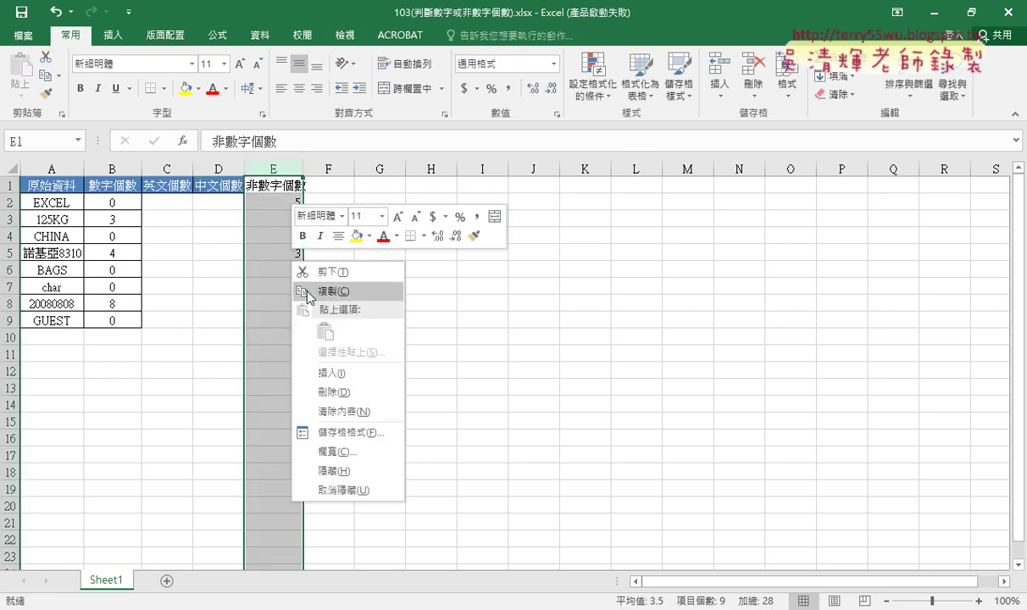
left_click(370, 394)
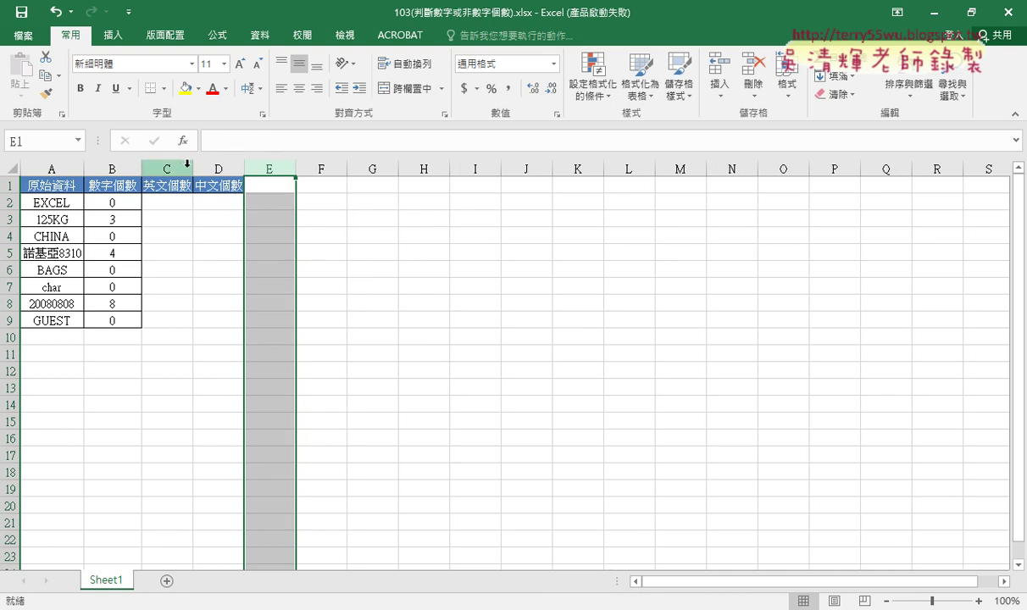
left_click_drag(192, 167, 257, 167)
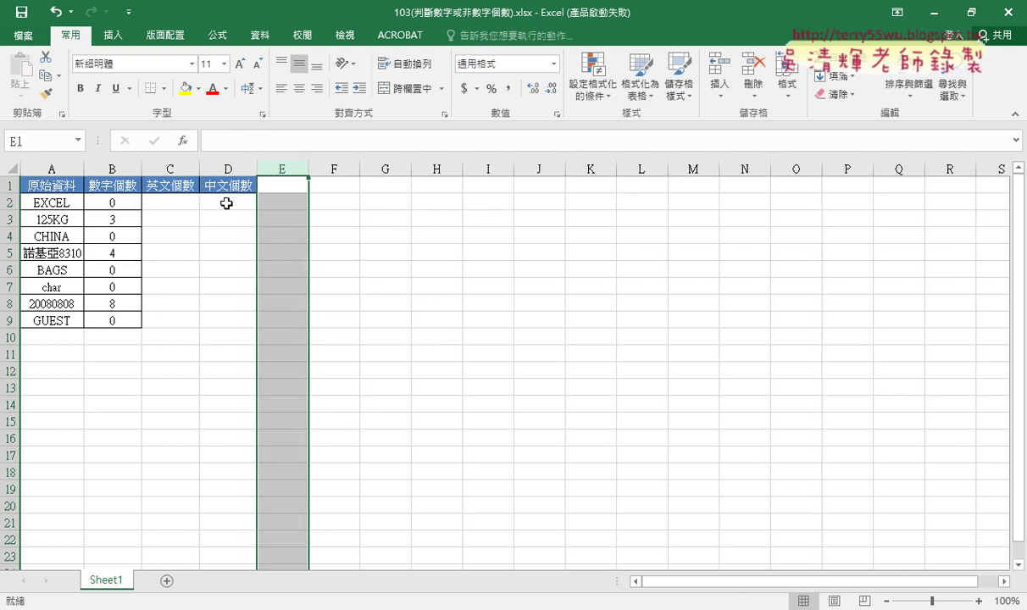
Enter 5 in C2 and 0 in D2 as EXCEL's English and Chinese character counts.
left_click(114, 184)
left_click(49, 196)
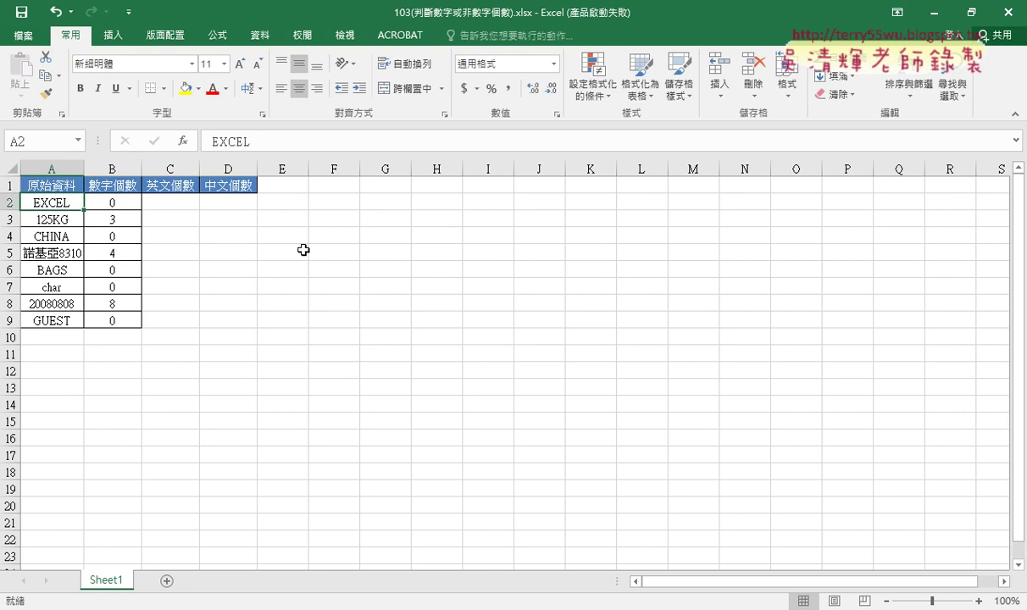
left_click(113, 195)
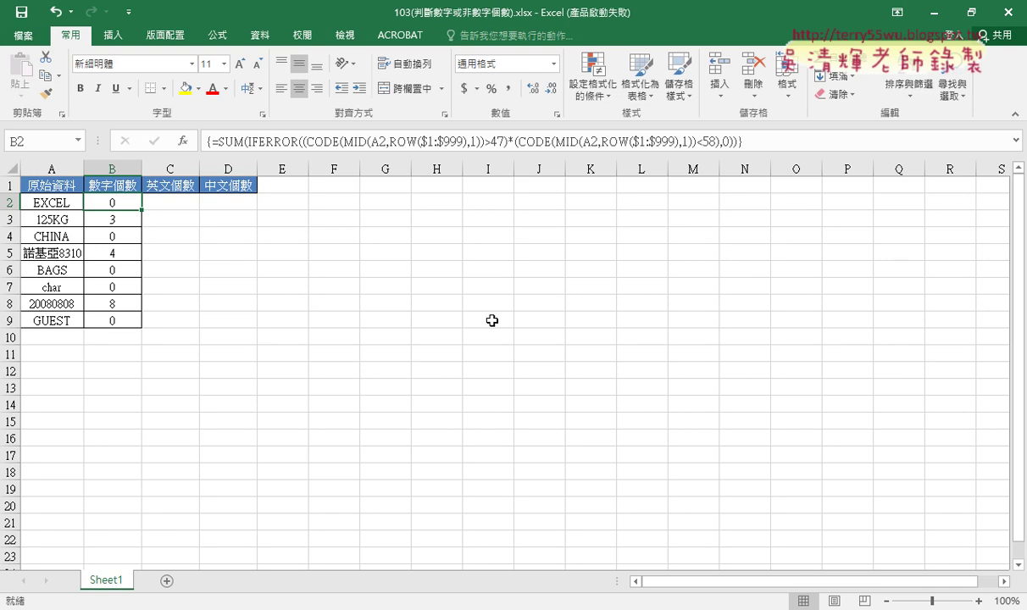
left_click(172, 199)
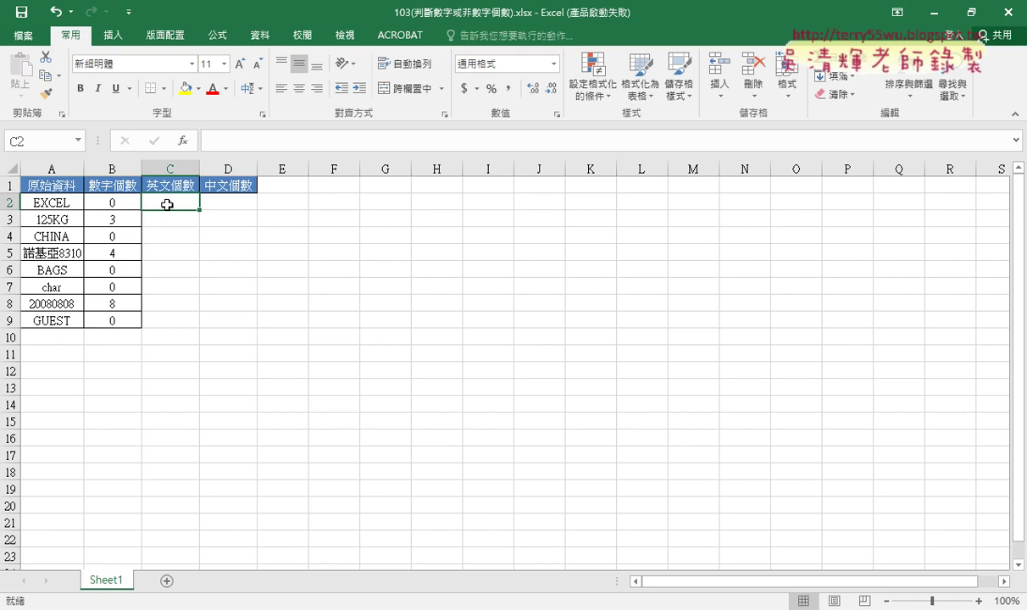
type("5")
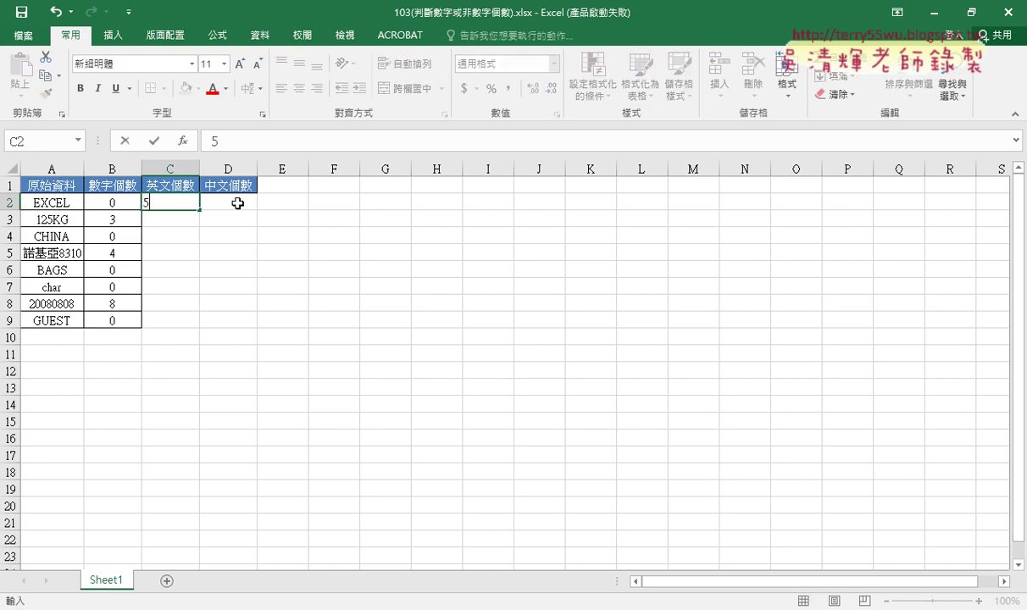
left_click(237, 203)
type("0")
left_click(235, 229)
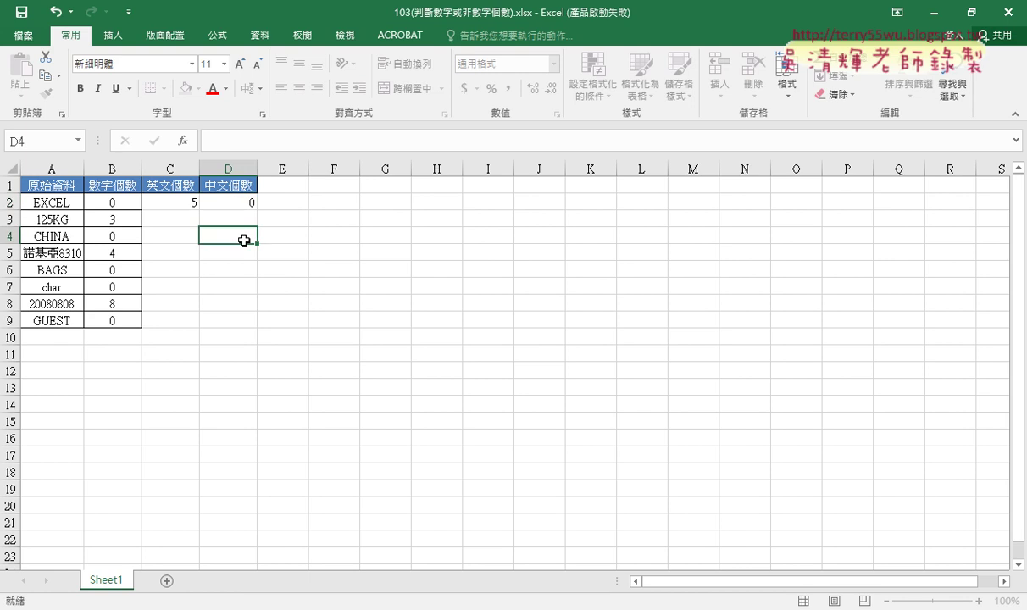
left_click(123, 202)
mouse_move(51, 204)
left_mouse_down()
mouse_move(60, 337)
mouse_move(64, 320)
left_mouse_up()
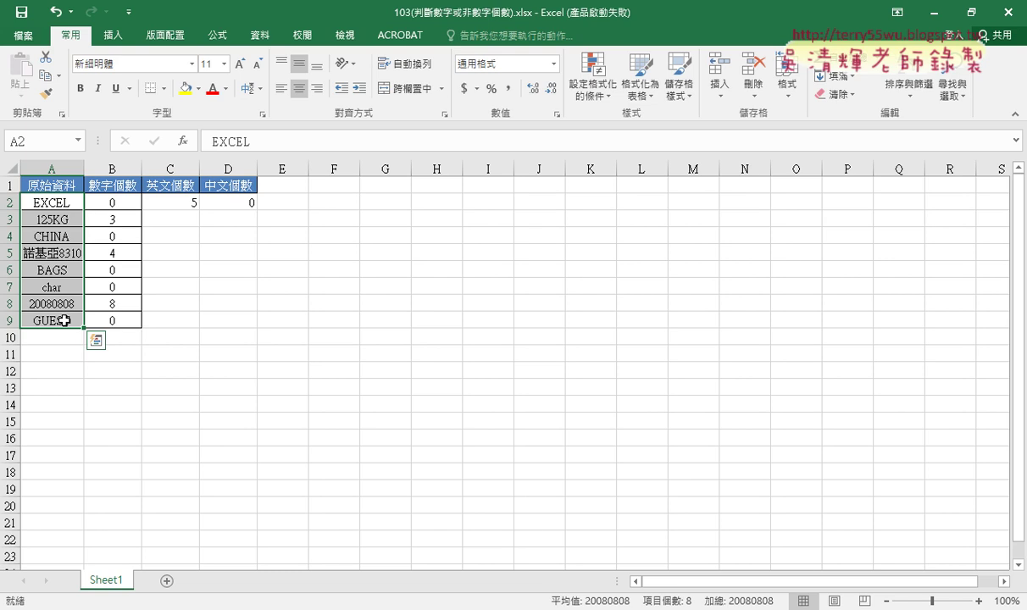
left_click(81, 220)
left_click(119, 219)
left_click(169, 219)
left_click(222, 220)
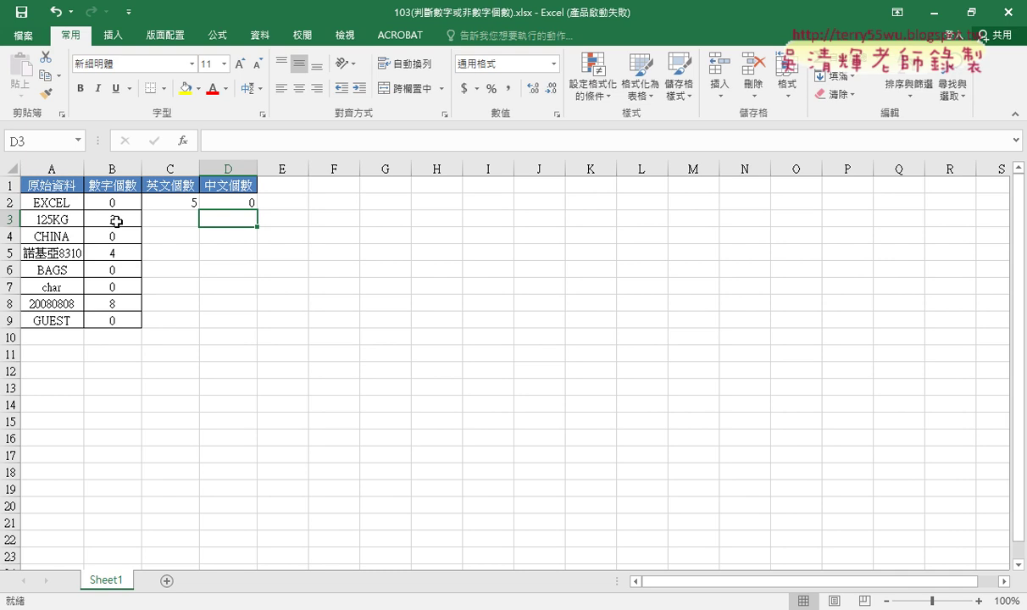
left_click(49, 200)
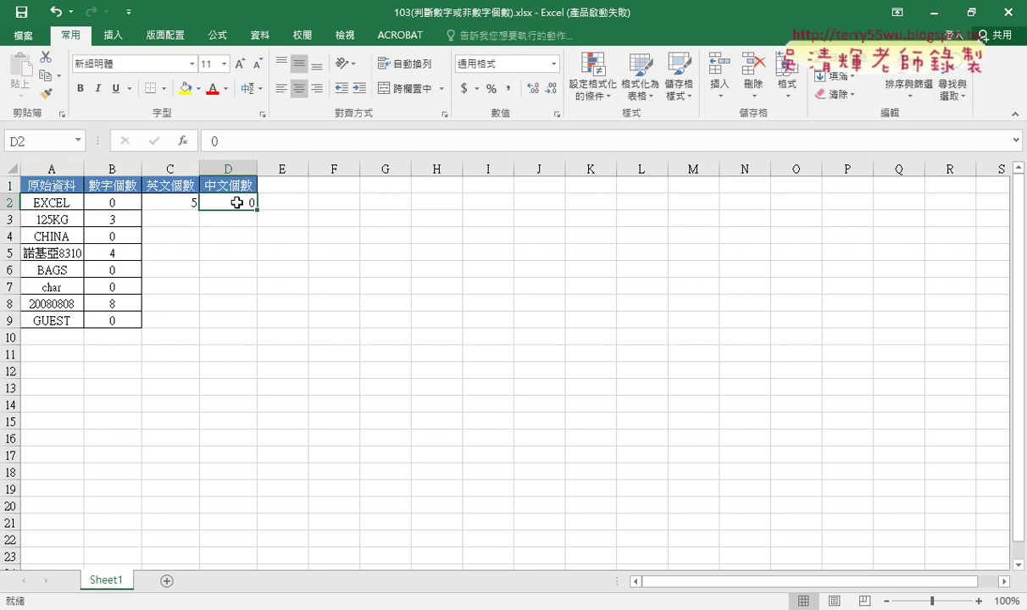
left_click_drag(236, 202, 111, 201)
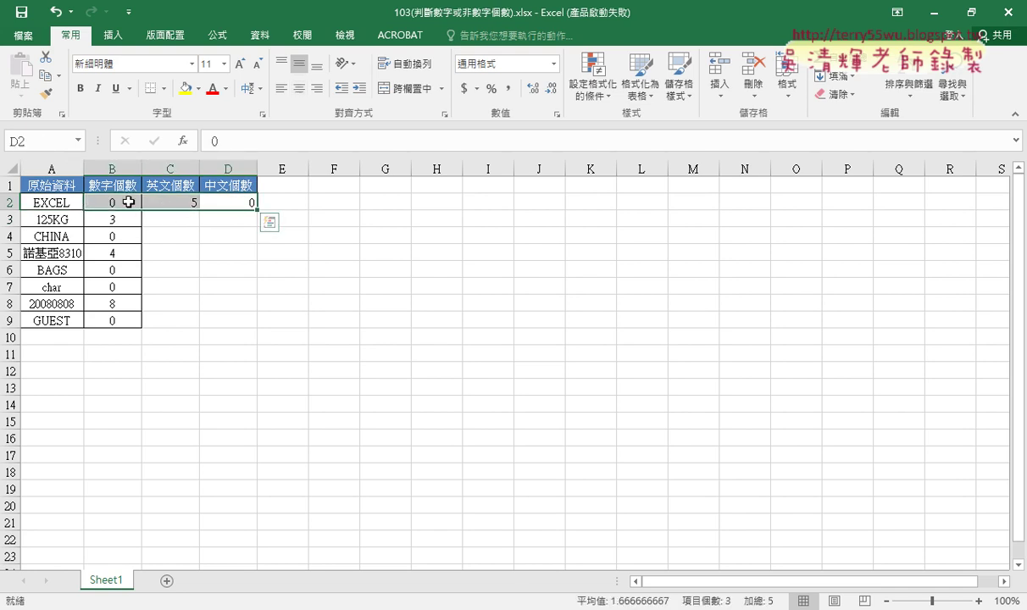
left_click(128, 203)
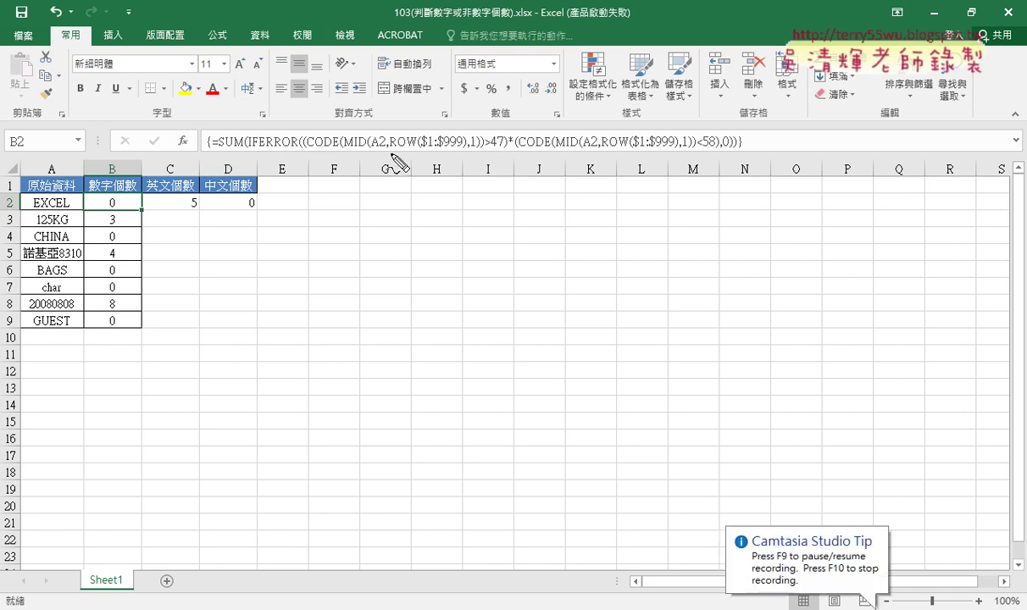
left_click_drag(311, 147, 334, 146)
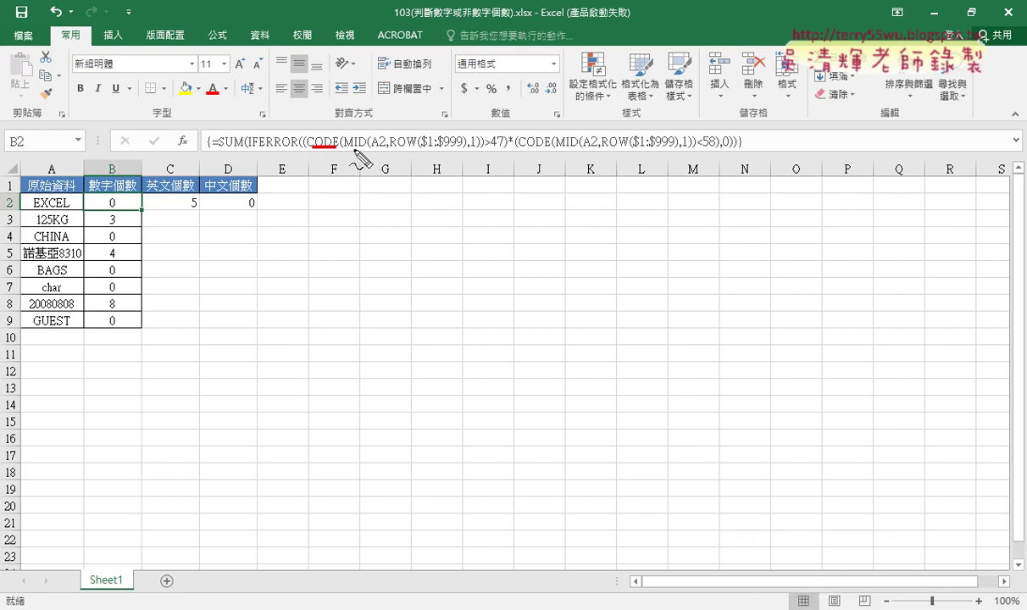
left_click_drag(348, 149, 415, 148)
left_click_drag(258, 146, 288, 146)
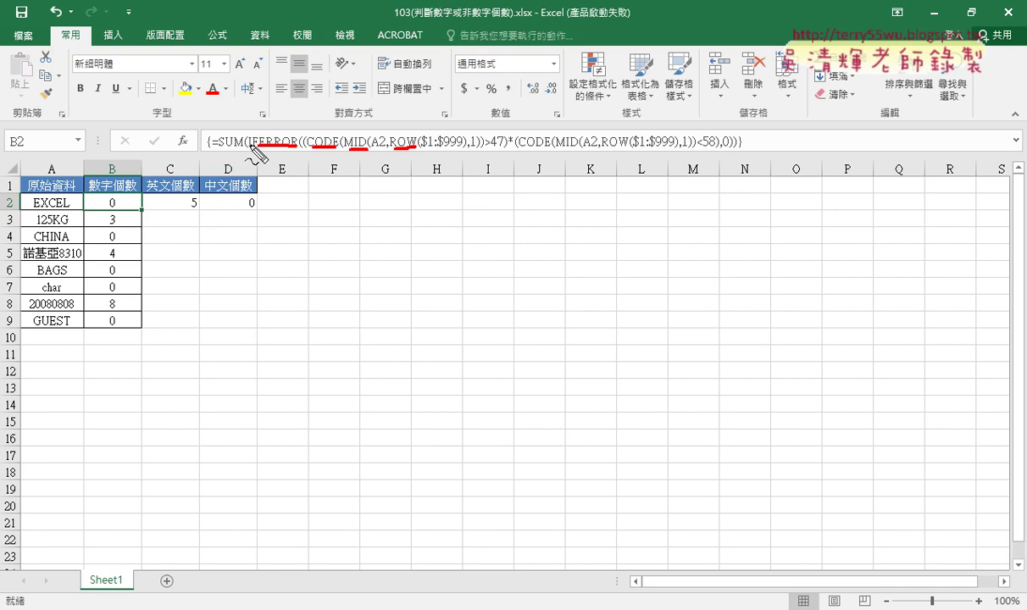
mouse_move(218, 146)
left_mouse_down()
mouse_move(241, 145)
mouse_move(205, 153)
left_mouse_up()
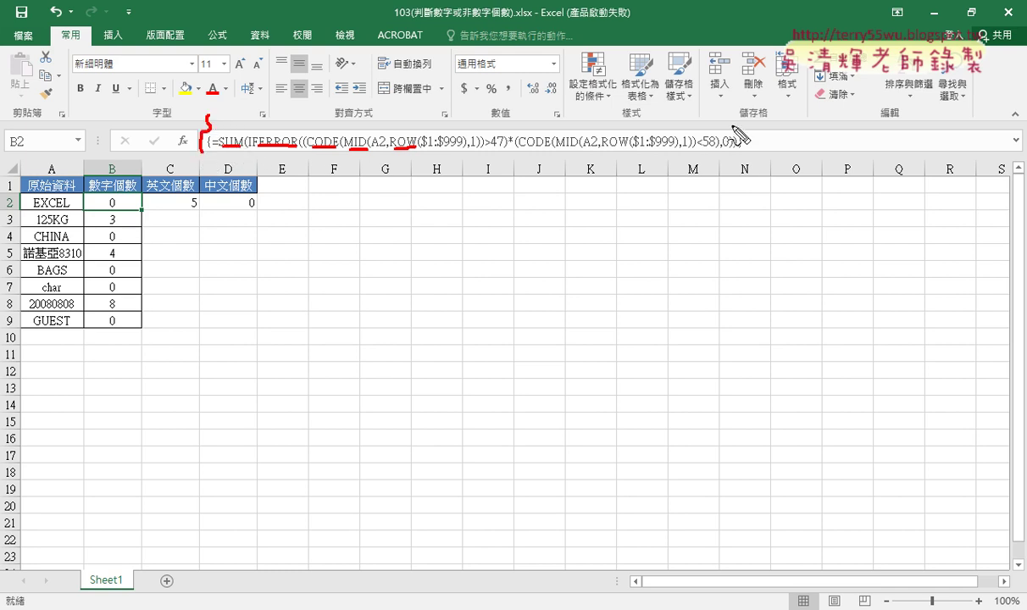
left_click_drag(739, 118, 742, 150)
left_click_drag(206, 154, 742, 157)
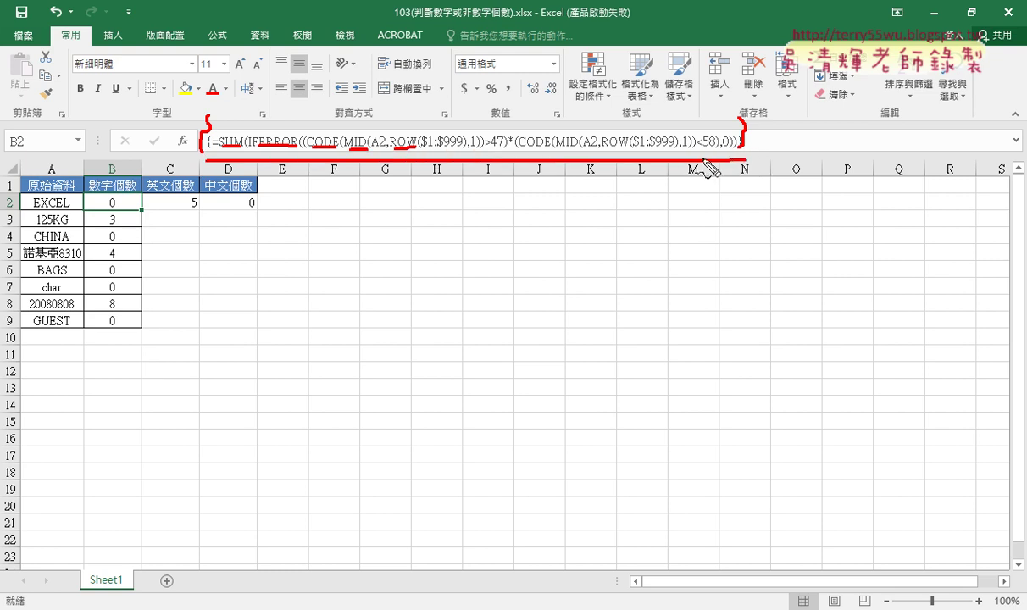
mouse_move(99, 126)
left_mouse_down()
mouse_move(193, 132)
mouse_move(176, 138)
left_mouse_up()
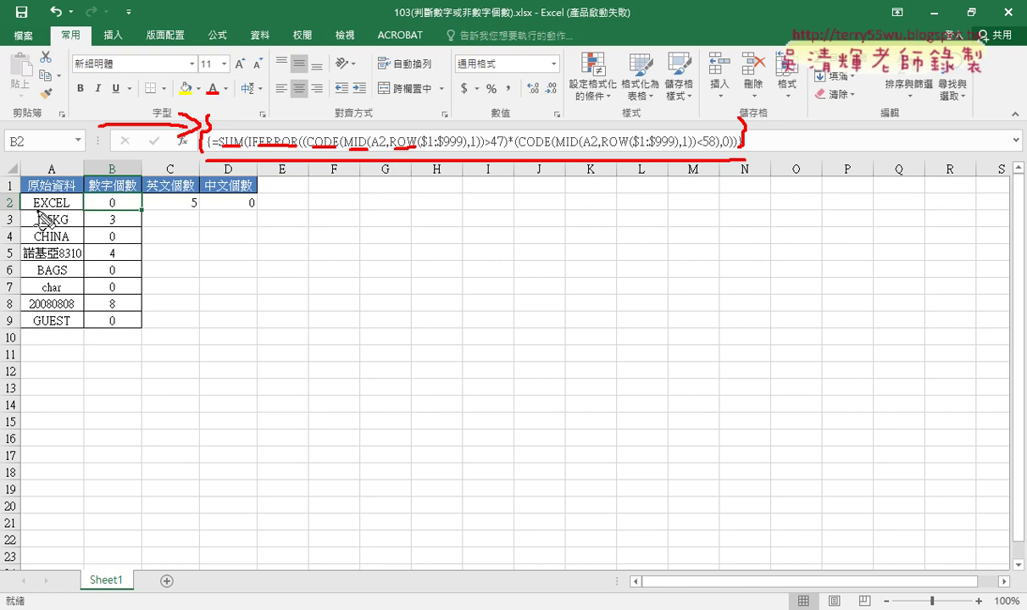
left_click_drag(40, 196, 41, 211)
left_click_drag(96, 195, 229, 194)
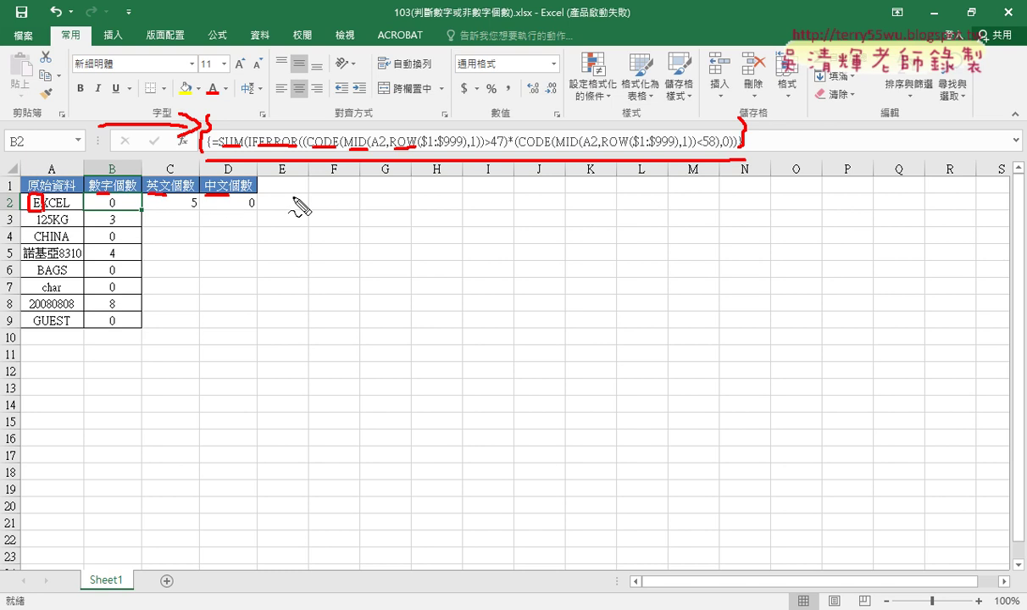
key("Escape")
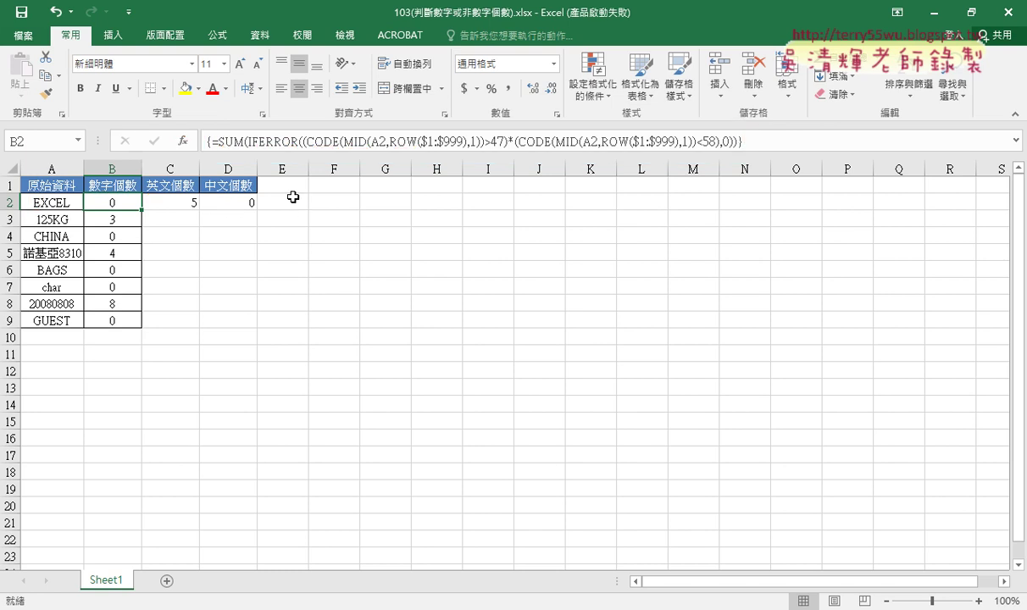
mouse_move(177, 608)
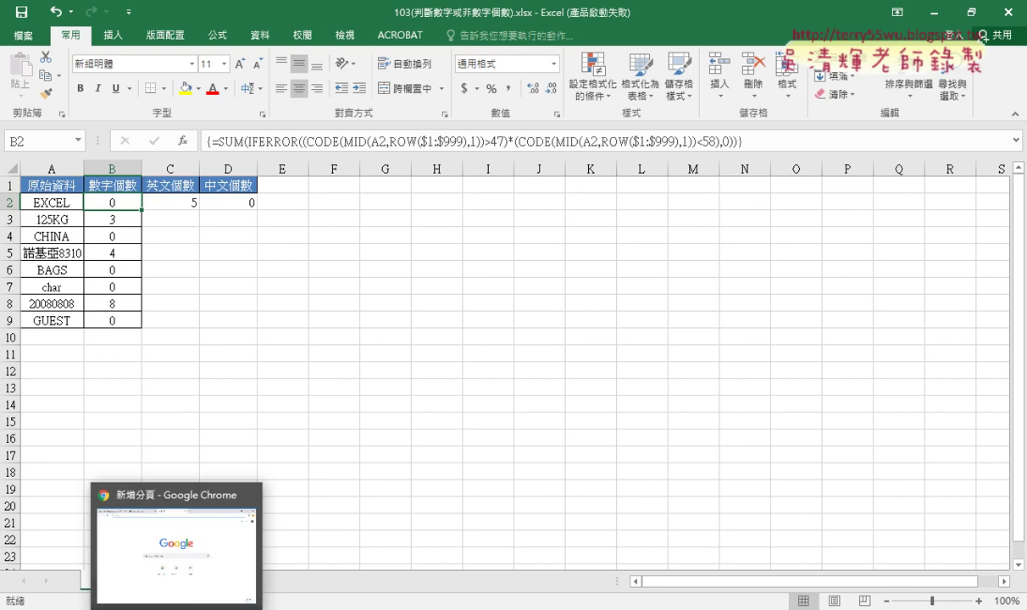
Bring Chrome to the front and close the empty and Page Not Found tabs.
left_click(178, 547)
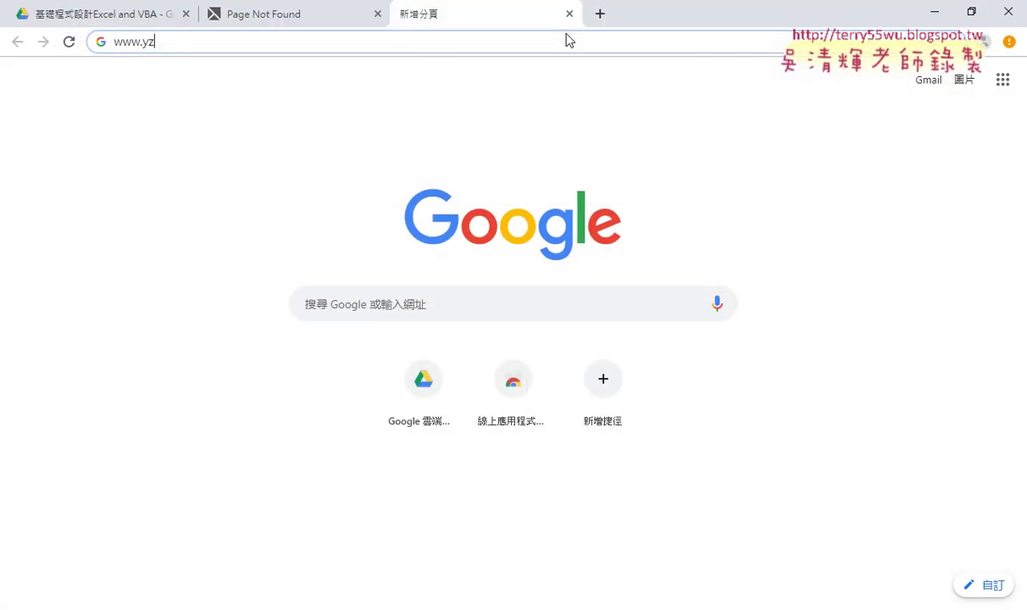
middle_click(536, 11)
middle_click(237, 24)
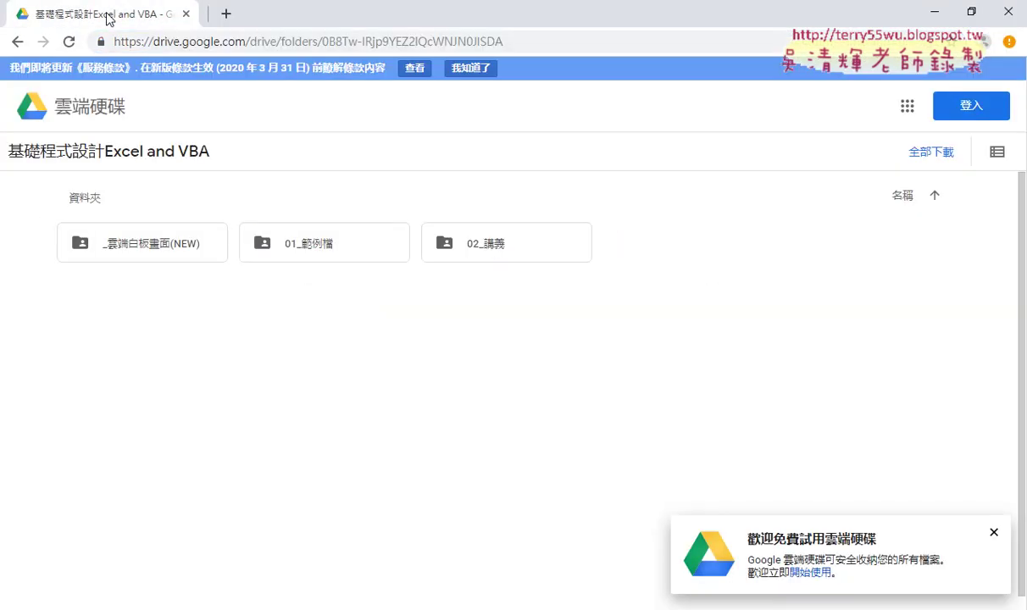
Go through _雲端白板畫面(NEW) and 01_文字與資料函數 to the 103_判斷數字或非數字個數 document.
double_click(156, 243)
double_click(153, 244)
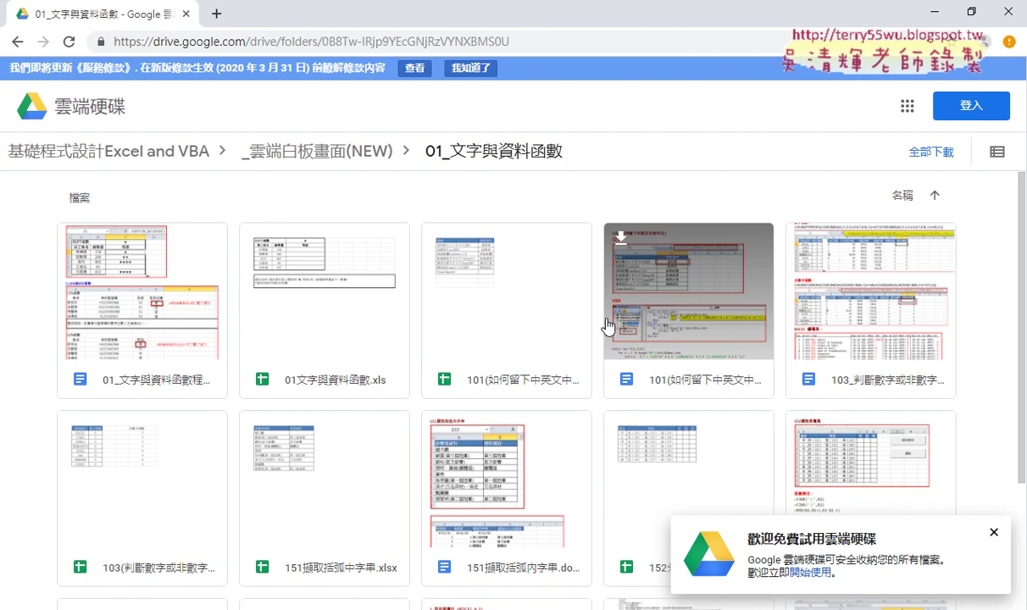
double_click(864, 332)
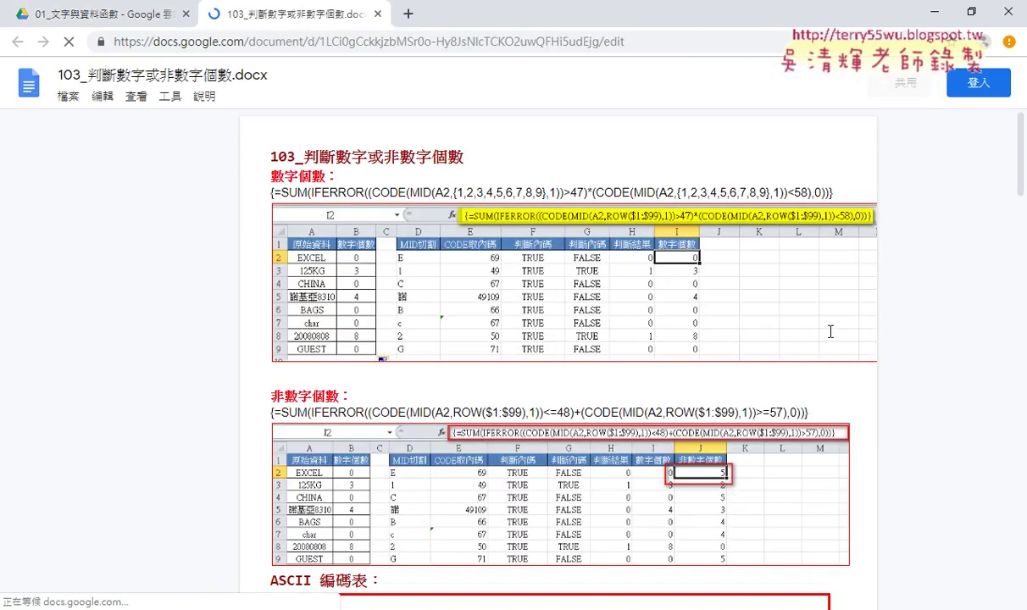
Collapse the outline panel, scroll to the ASCII 編碼表 section and select its heading.
scroll(830, 332, "down", 2)
scroll(473, 274, "down", 3)
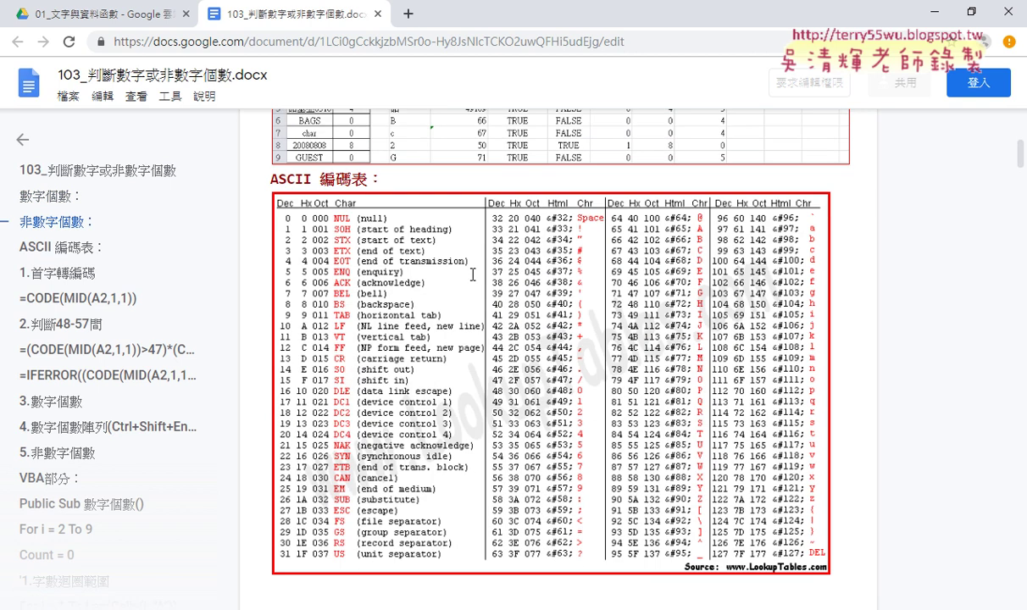
left_click(22, 139)
scroll(492, 282, "up", 5)
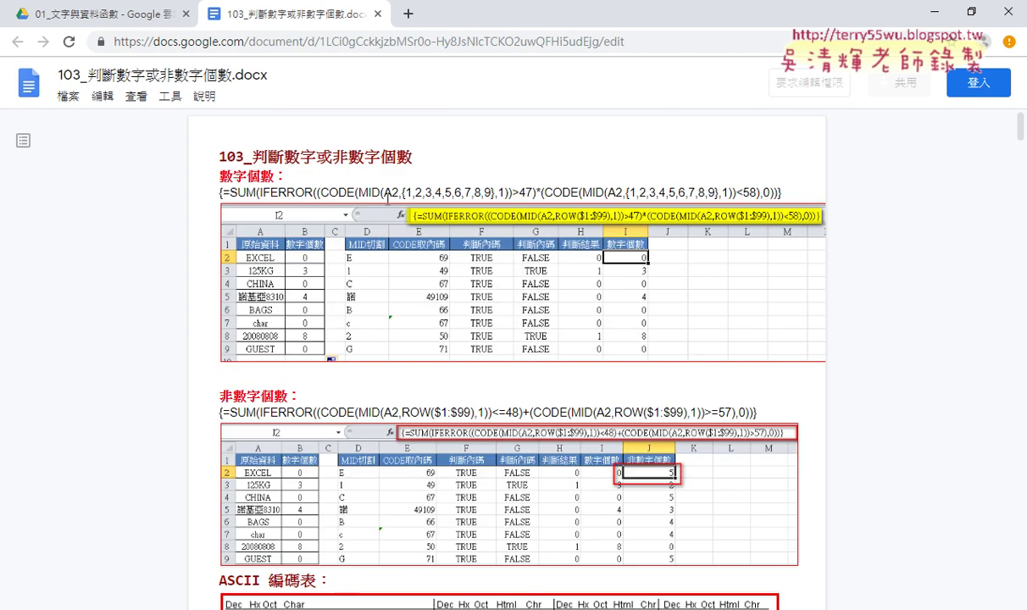
left_click_drag(222, 192, 777, 198)
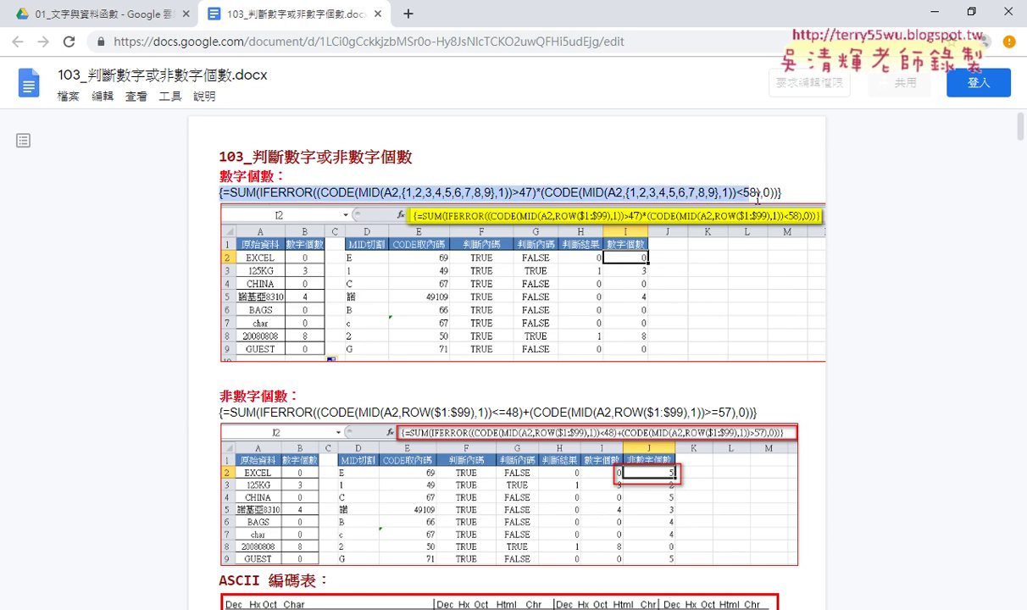
scroll(466, 254, "down", 5)
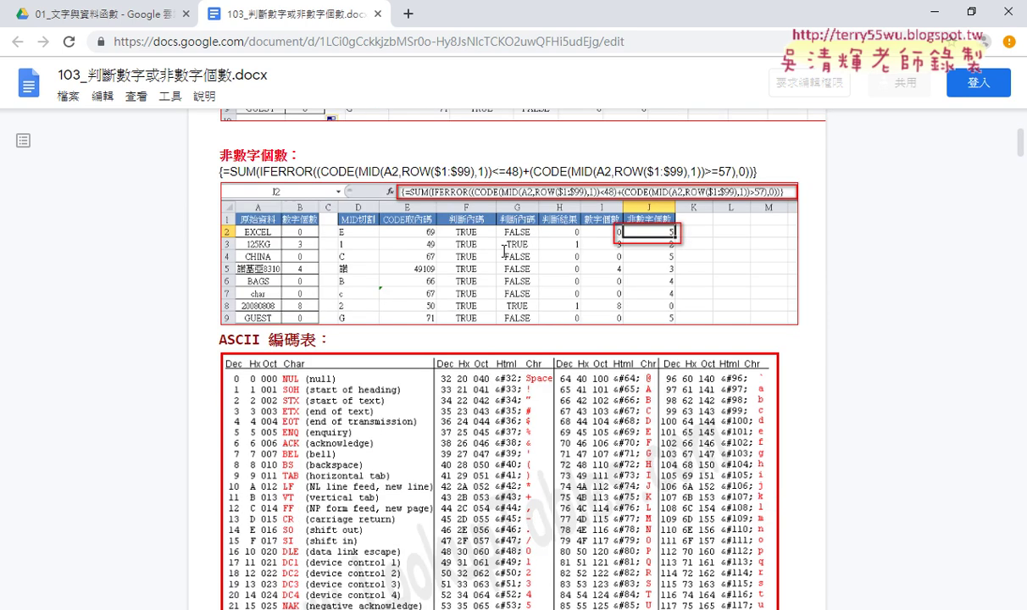
left_click(343, 180)
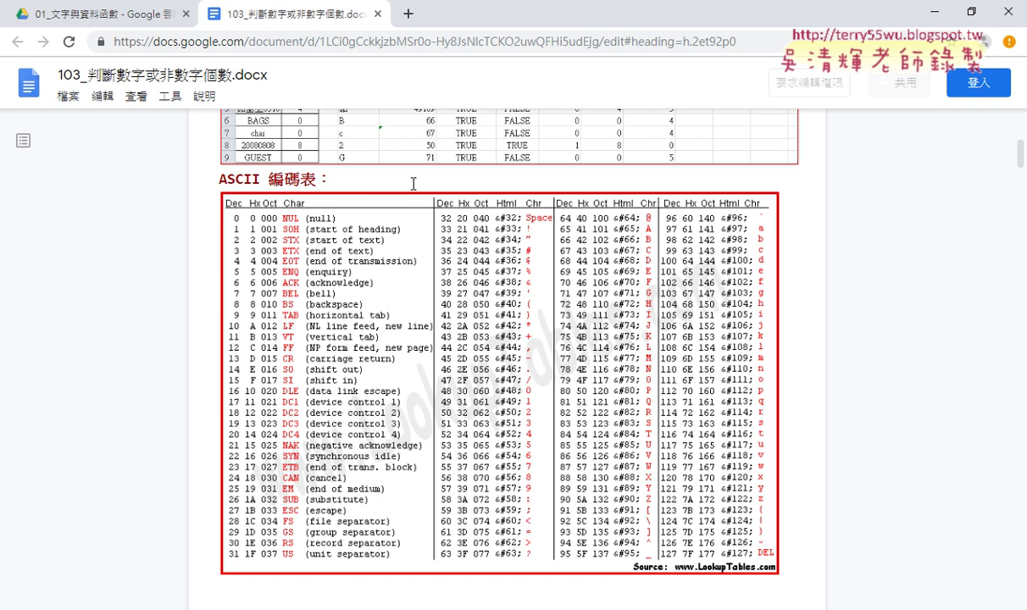
scroll(471, 260, "down", 1)
scroll(471, 260, "down", 1)
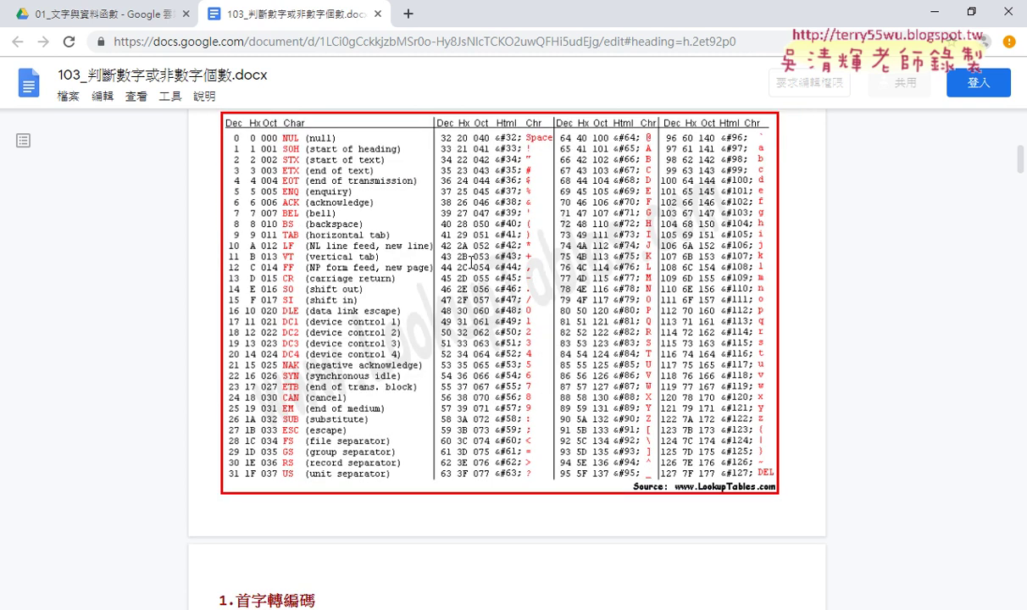
scroll(471, 264, "up", 1)
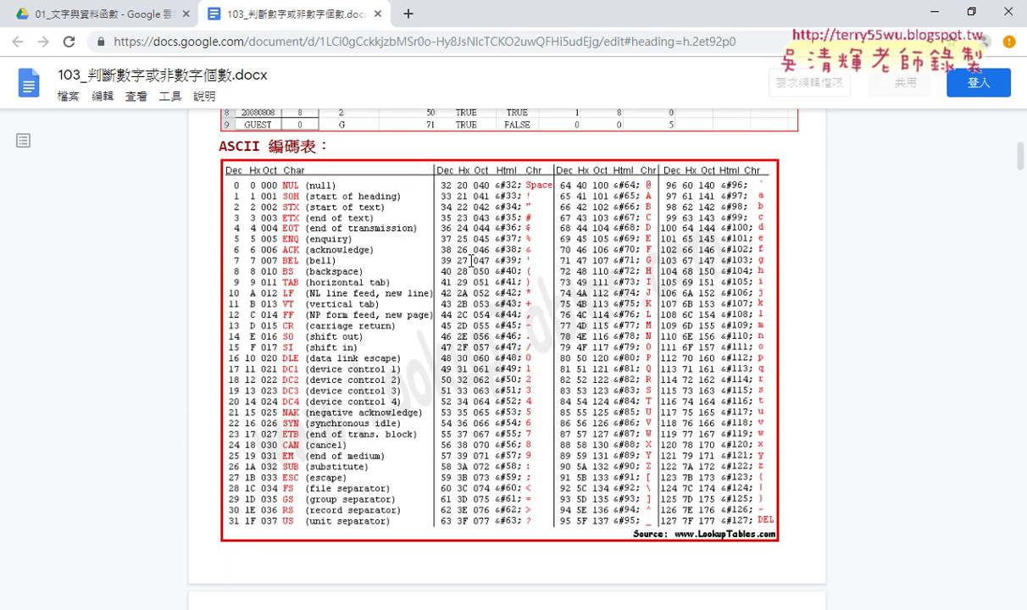
left_click_drag(219, 180, 316, 180)
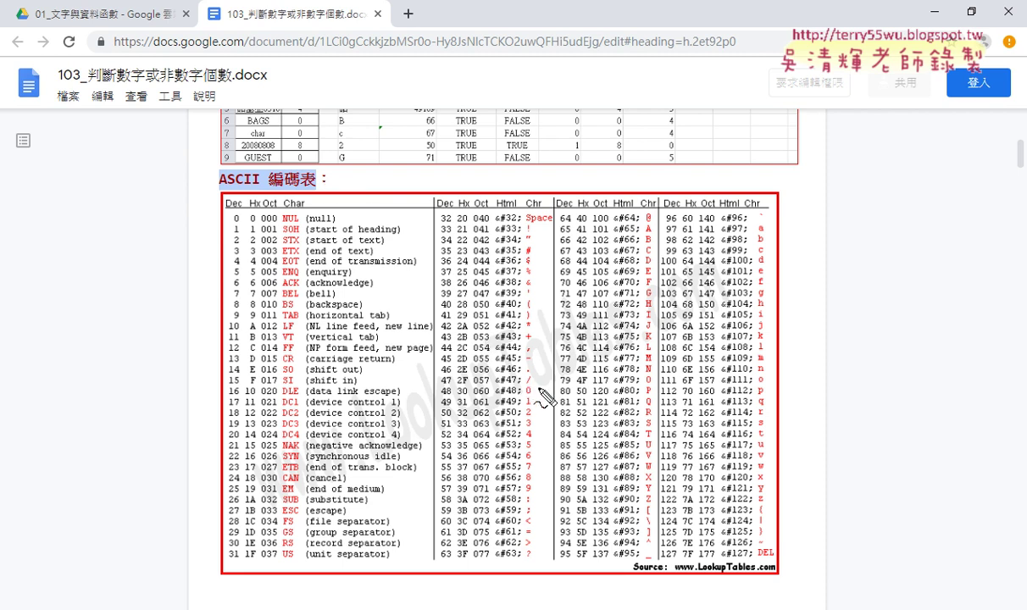
left_click_drag(537, 386, 429, 385)
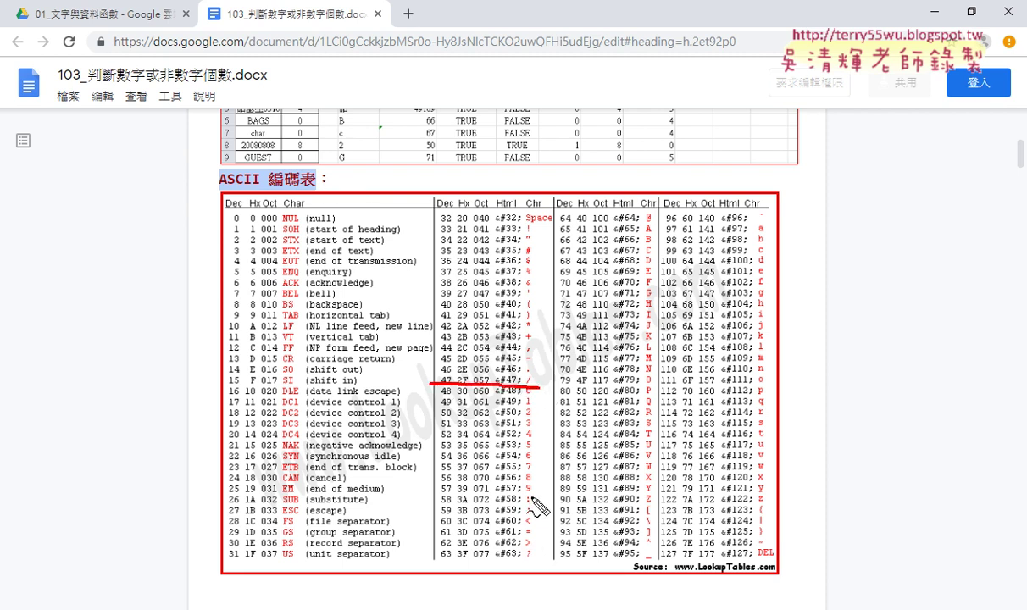
left_click_drag(535, 489, 431, 490)
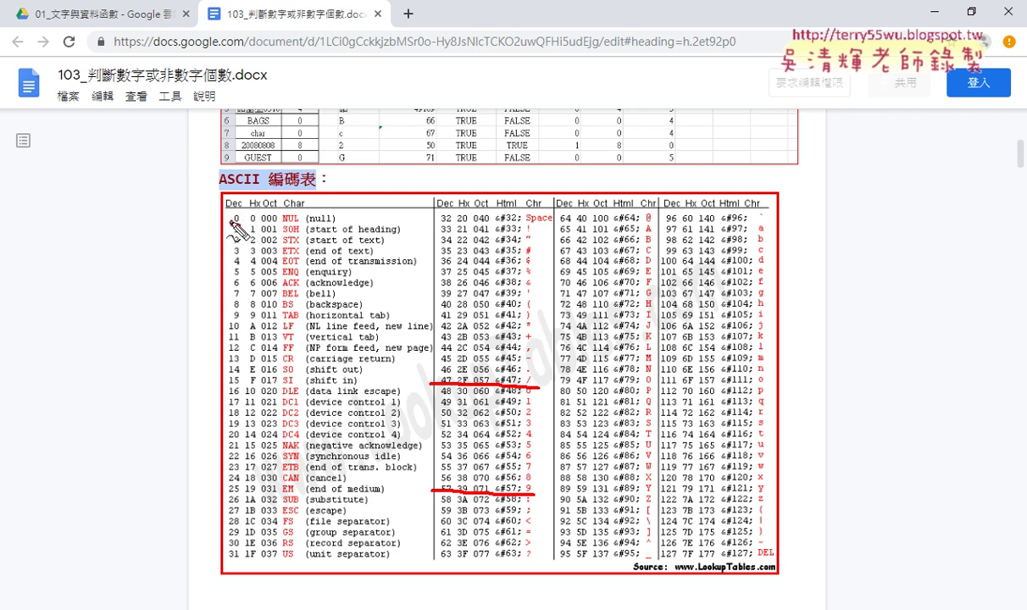
left_click_drag(231, 214, 247, 225)
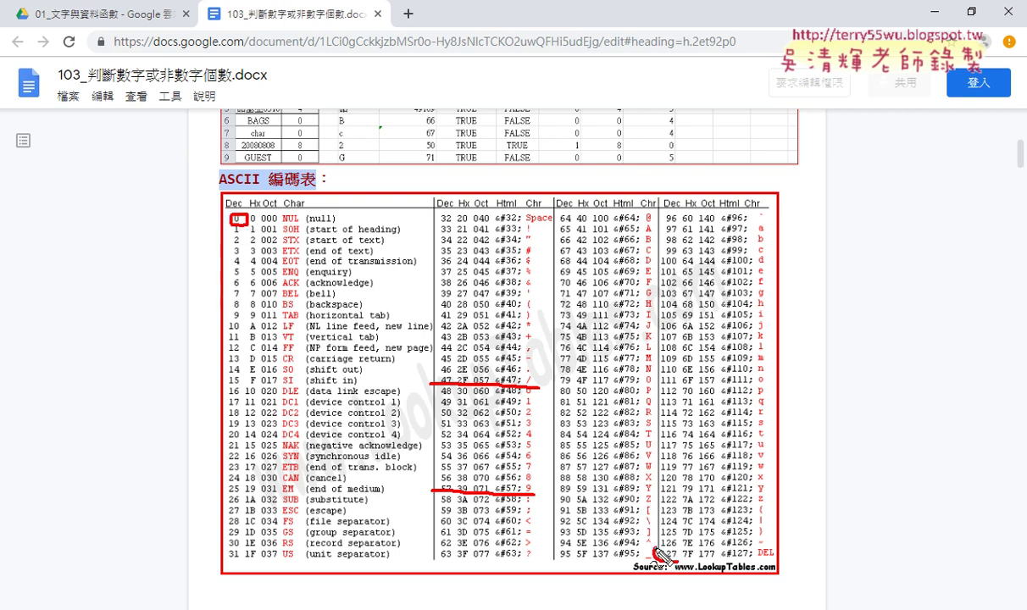
left_click_drag(654, 547, 678, 563)
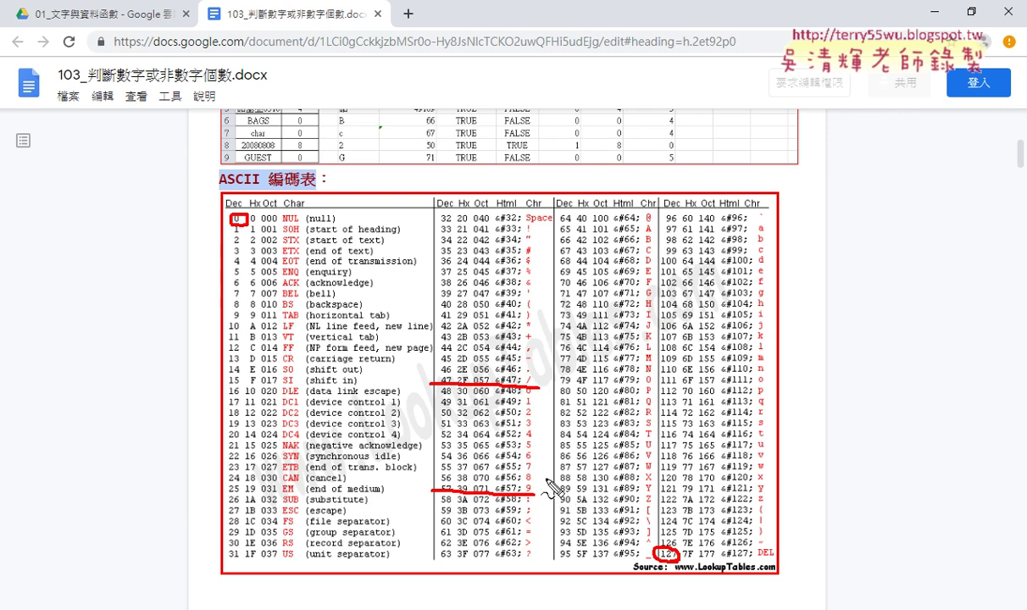
left_click_drag(555, 222, 583, 222)
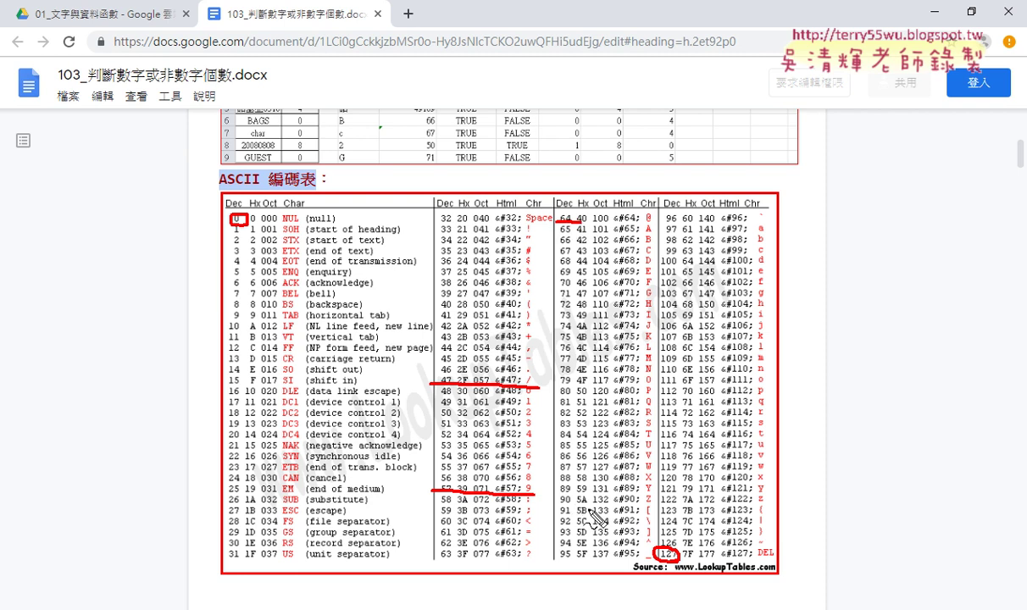
left_click_drag(579, 504, 557, 503)
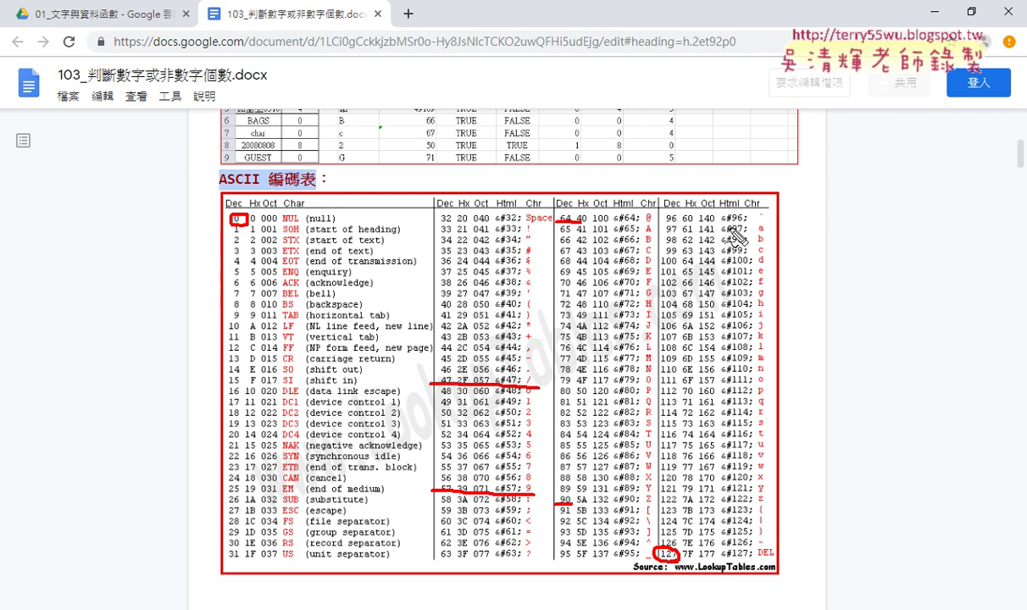
left_click_drag(679, 219, 664, 219)
left_click_drag(679, 504, 656, 504)
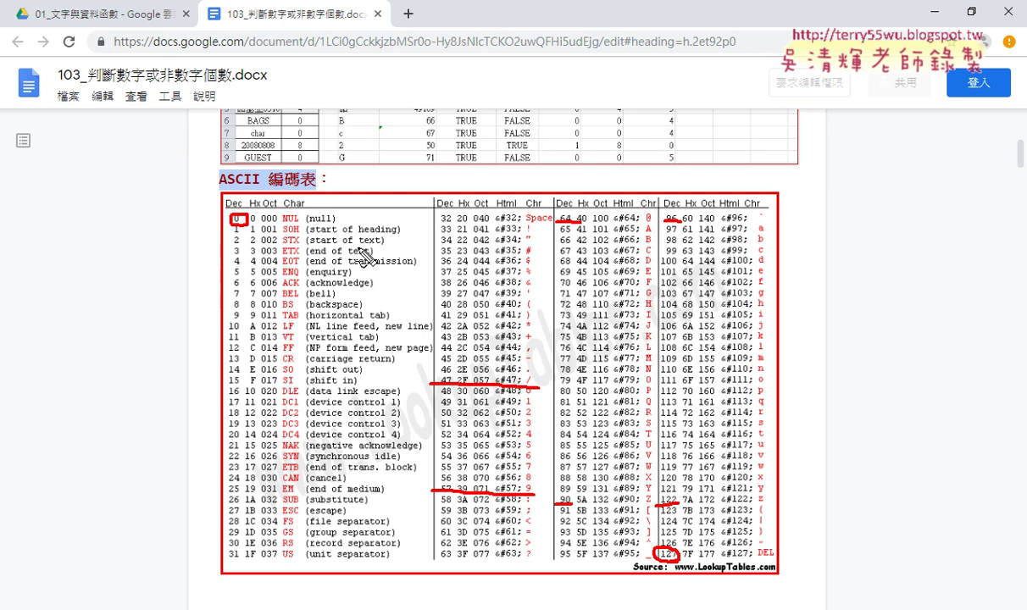
key("Escape")
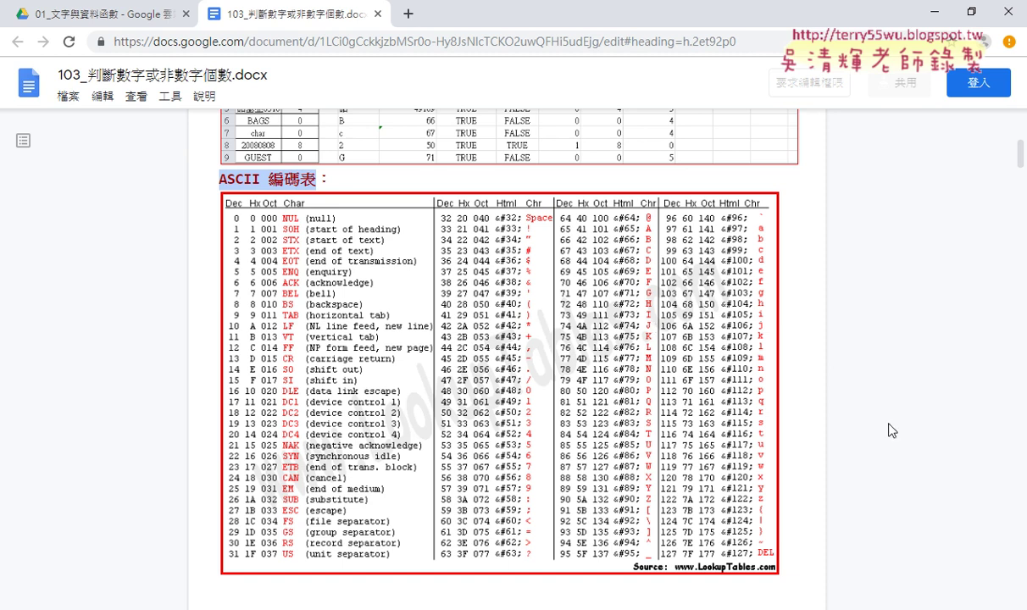
Back in Excel, clear the contents of B2:D9.
key("alt+Tab")
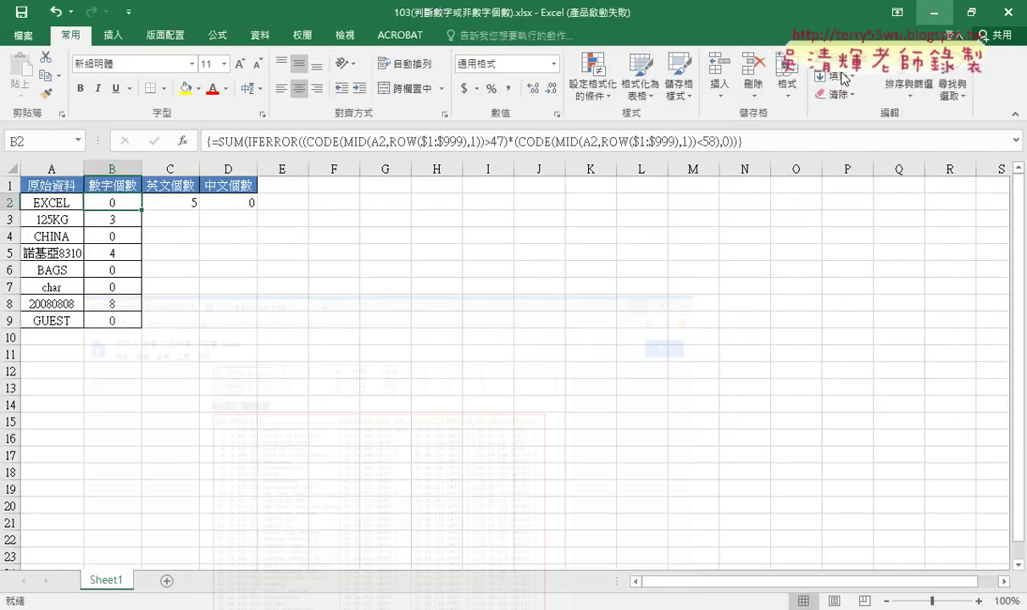
left_click_drag(112, 202, 242, 321)
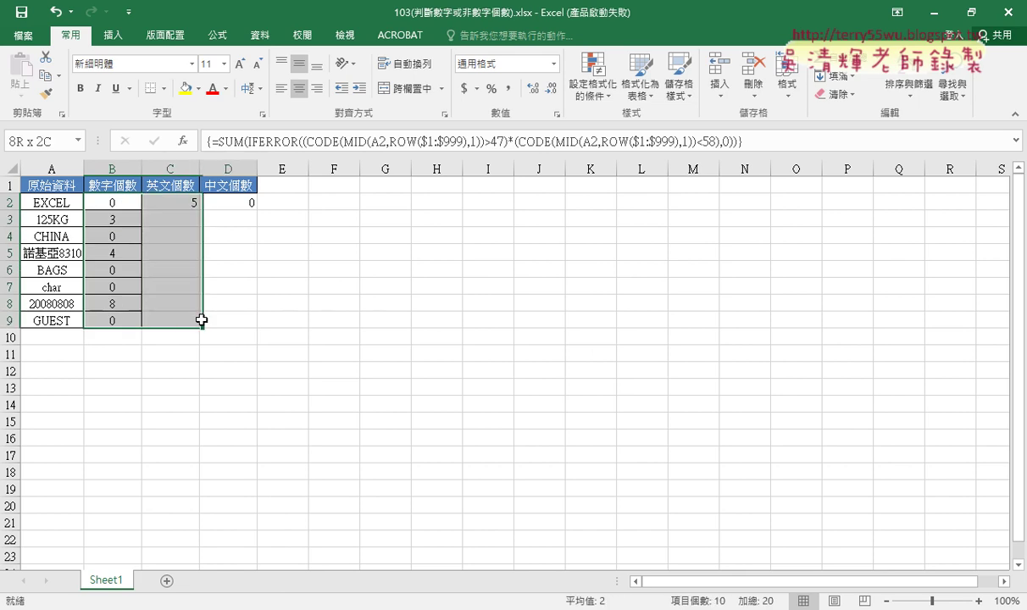
key("Delete")
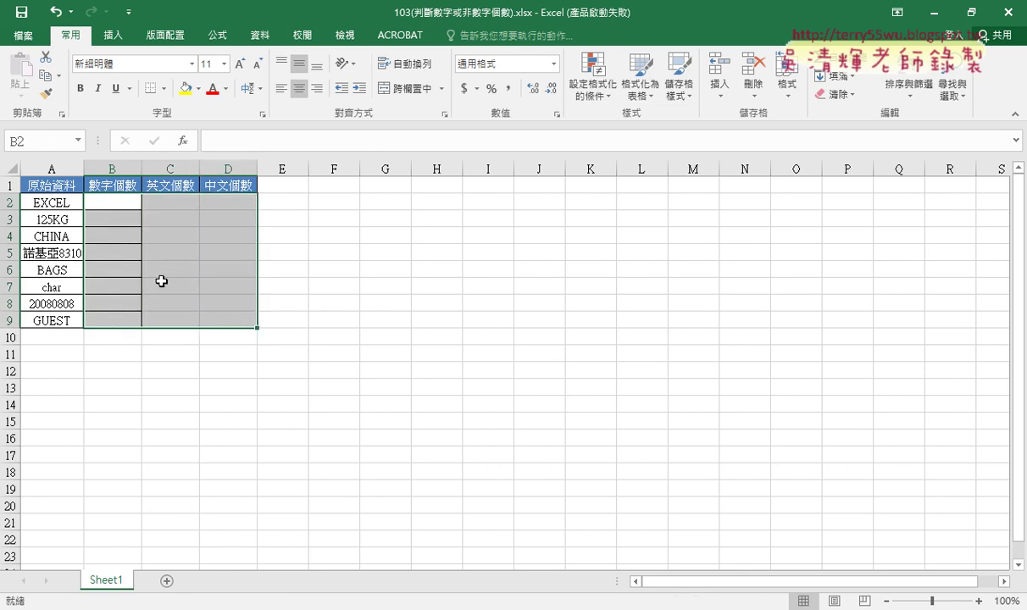
Insert =CODE(A2) into B2 from the 文字 function category, returning 69.
left_click(115, 205)
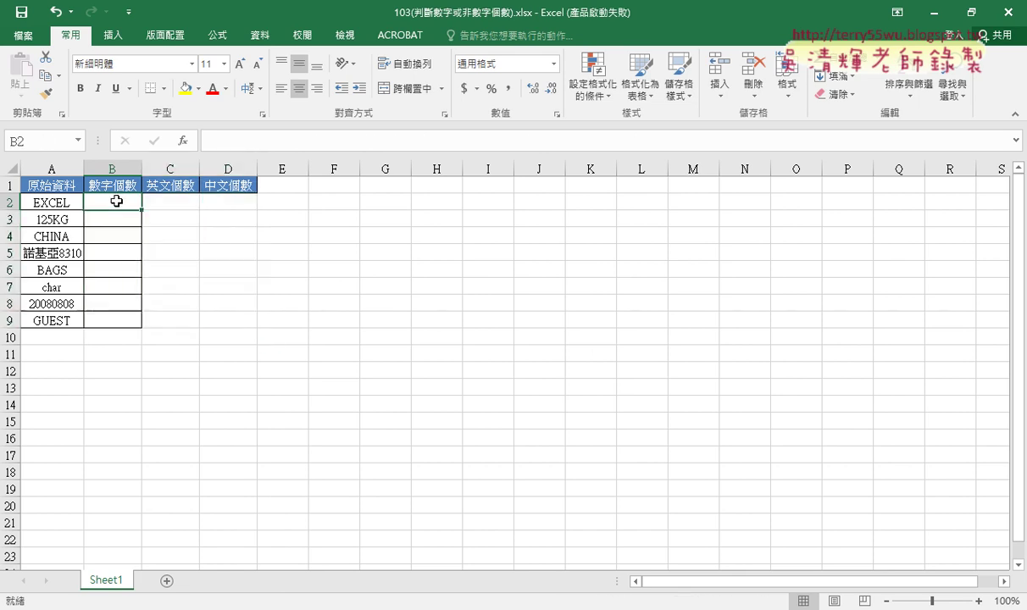
left_click(183, 140)
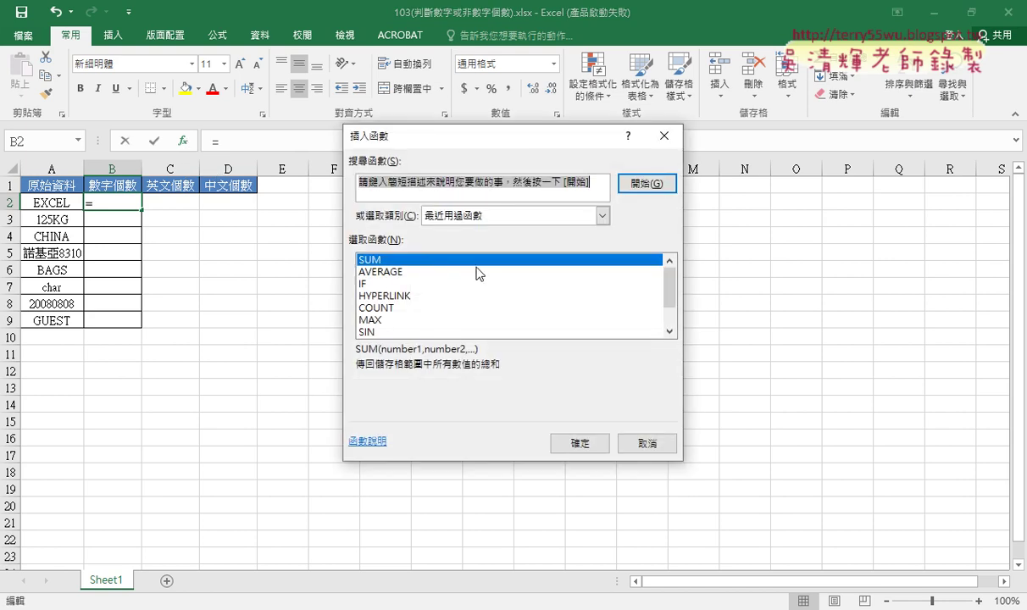
left_click(491, 216)
left_click(486, 327)
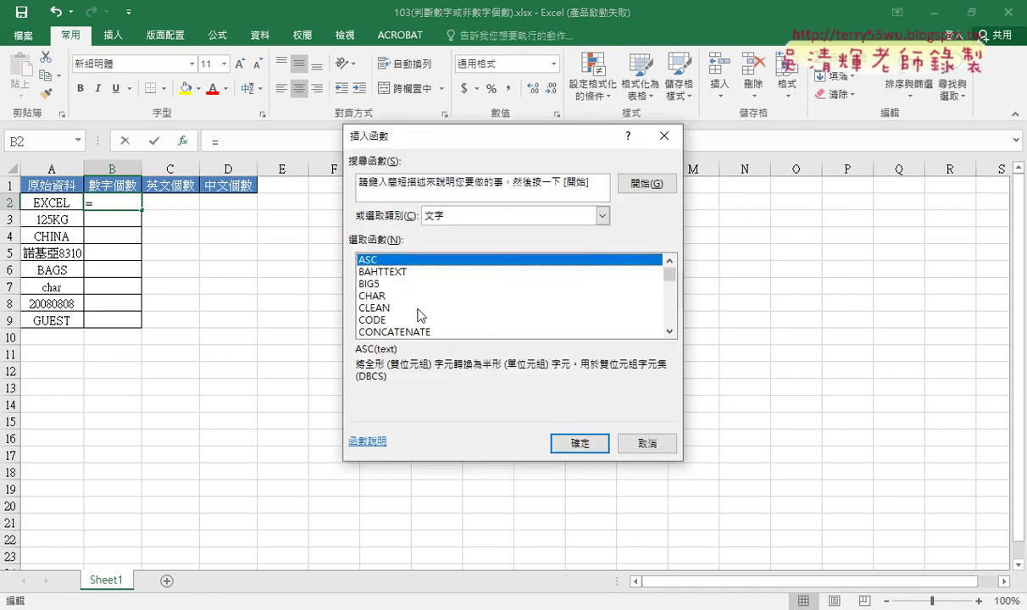
left_click(366, 318)
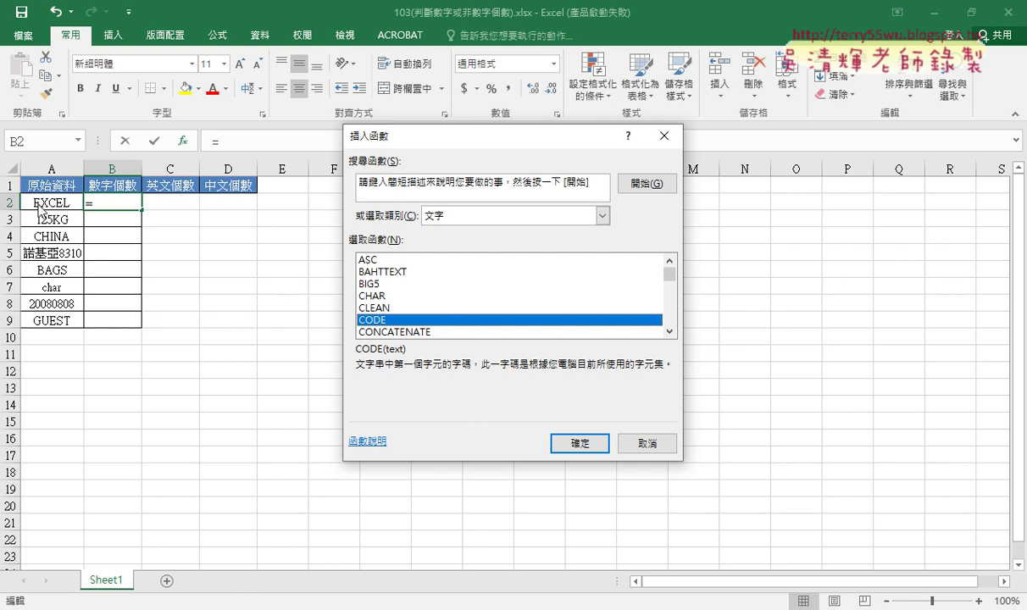
left_click(579, 443)
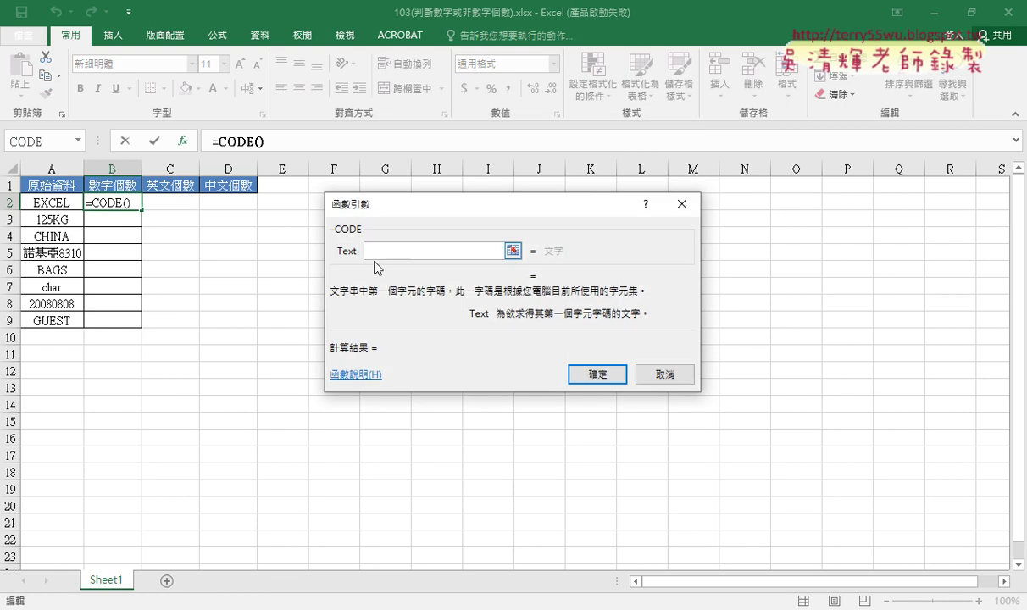
left_click(53, 203)
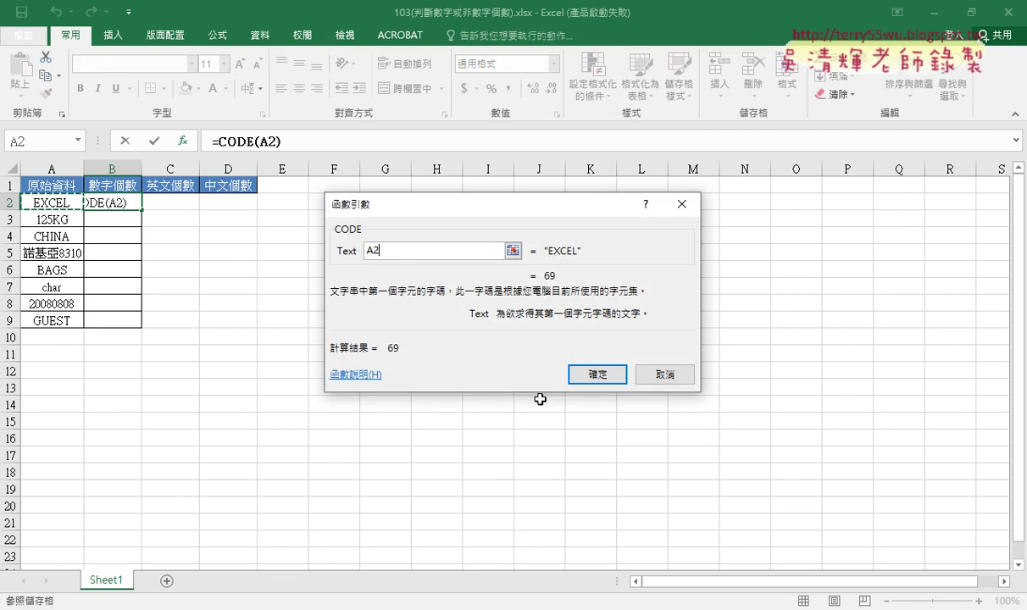
left_click(590, 376)
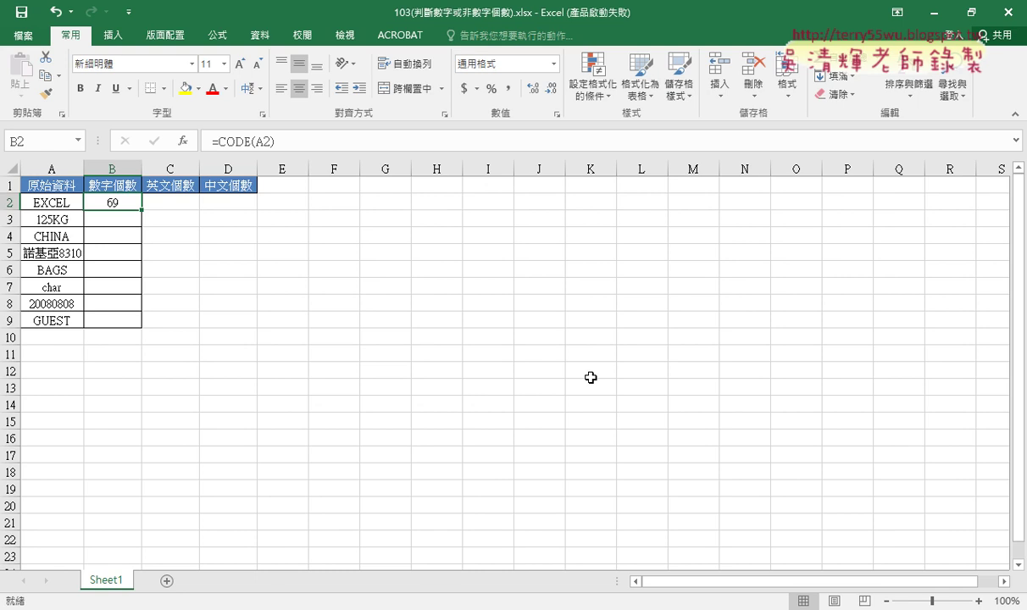
key("alt+Tab")
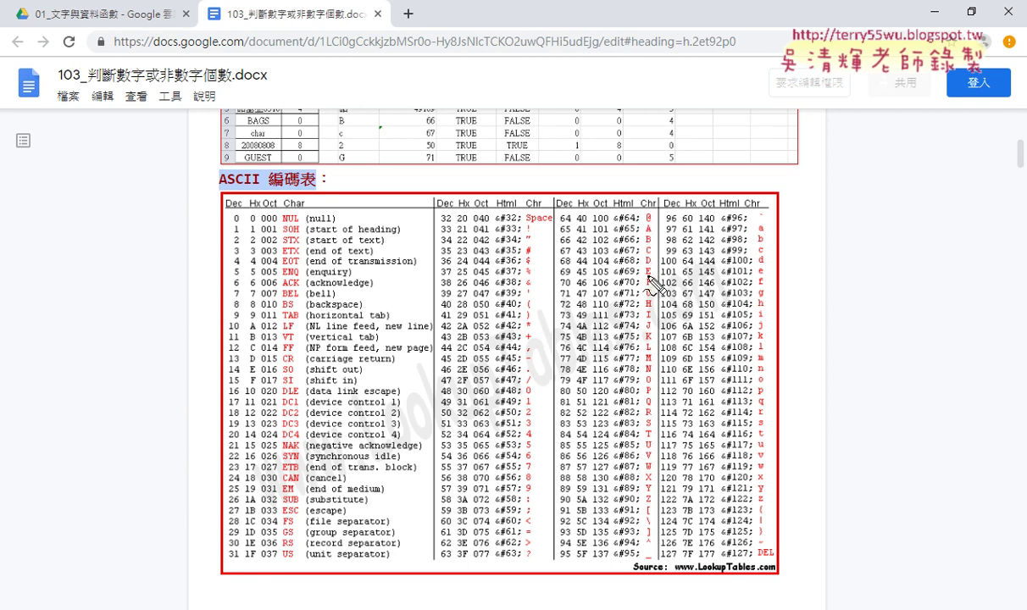
left_click_drag(652, 279, 576, 284)
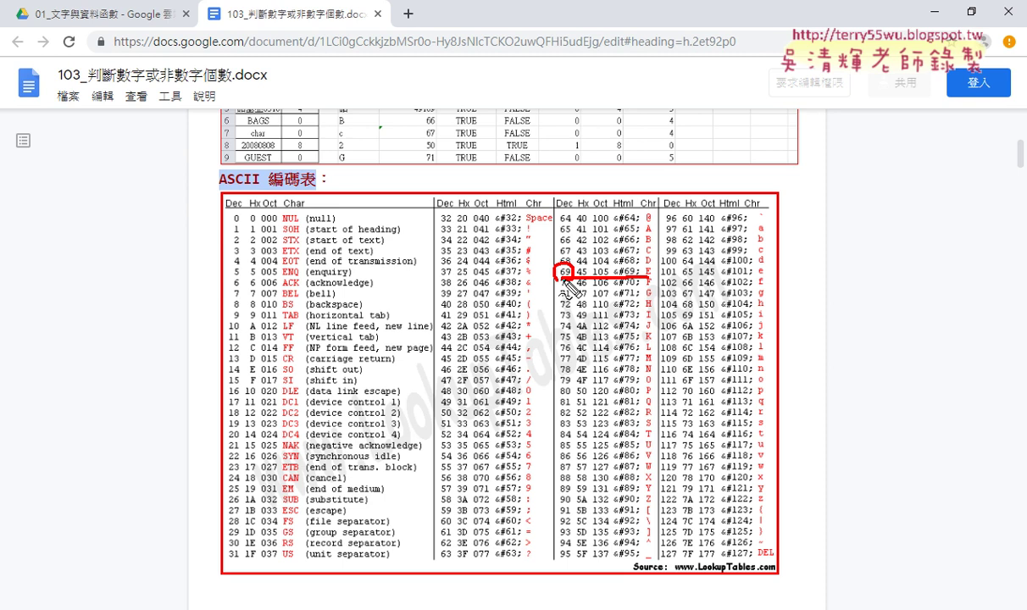
key("Escape")
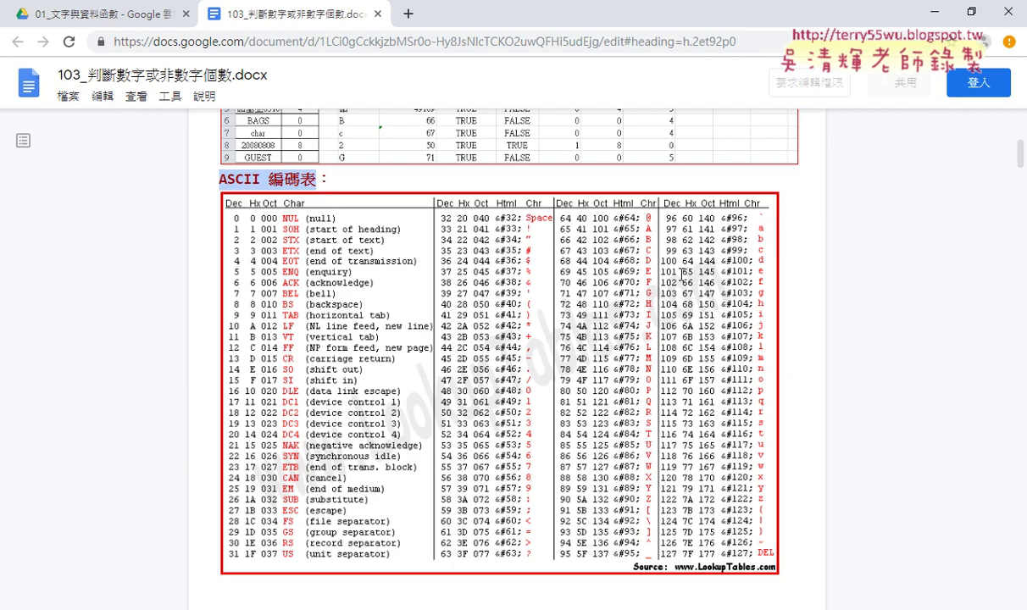
key("alt+Tab")
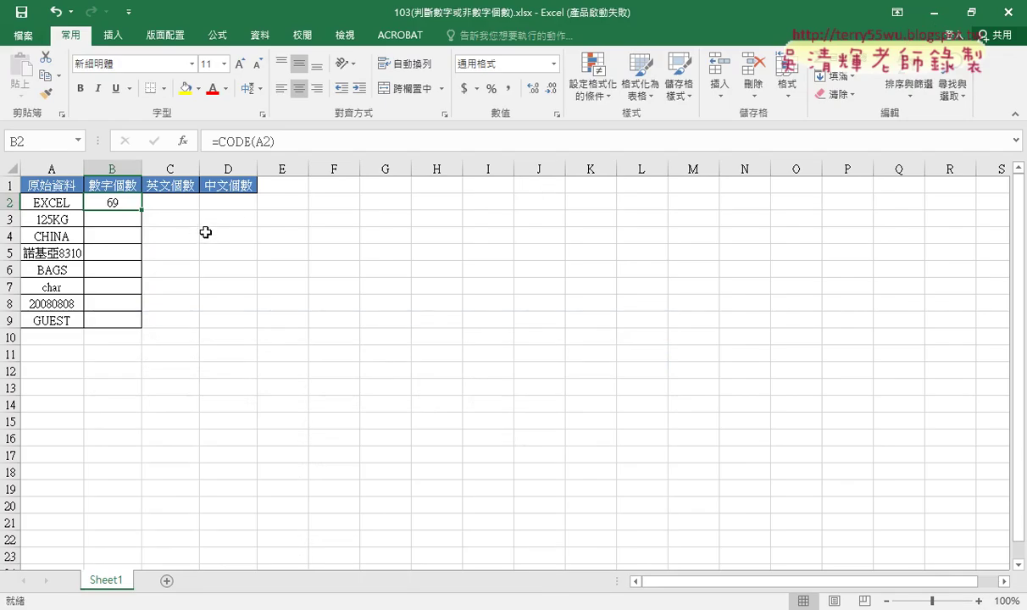
Fill B2's CODE formula down to B3, showing 49, and compare against the ASCII table.
left_click(119, 219)
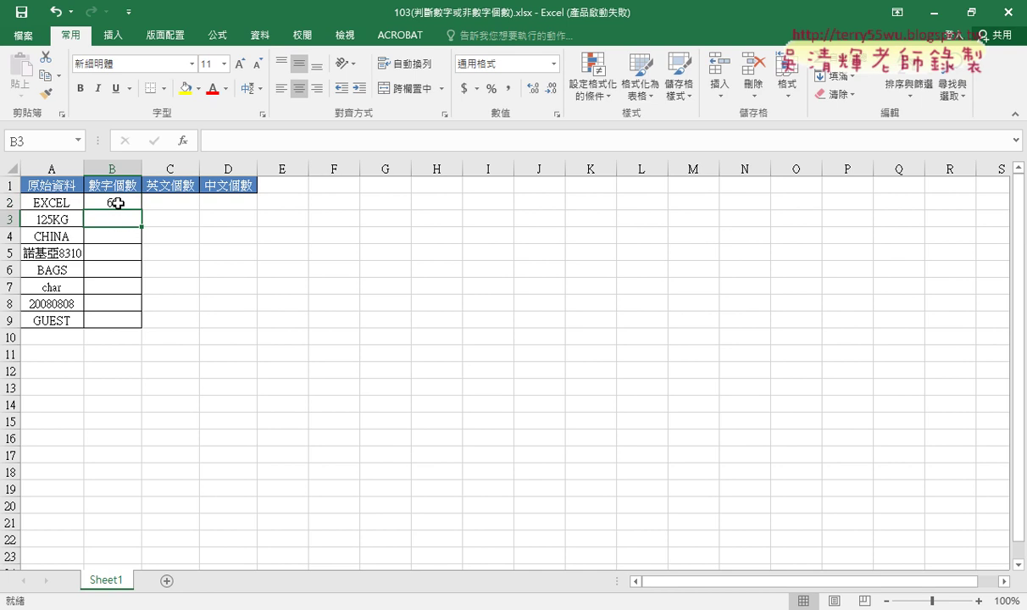
left_click(112, 195)
left_click_drag(142, 210, 135, 223)
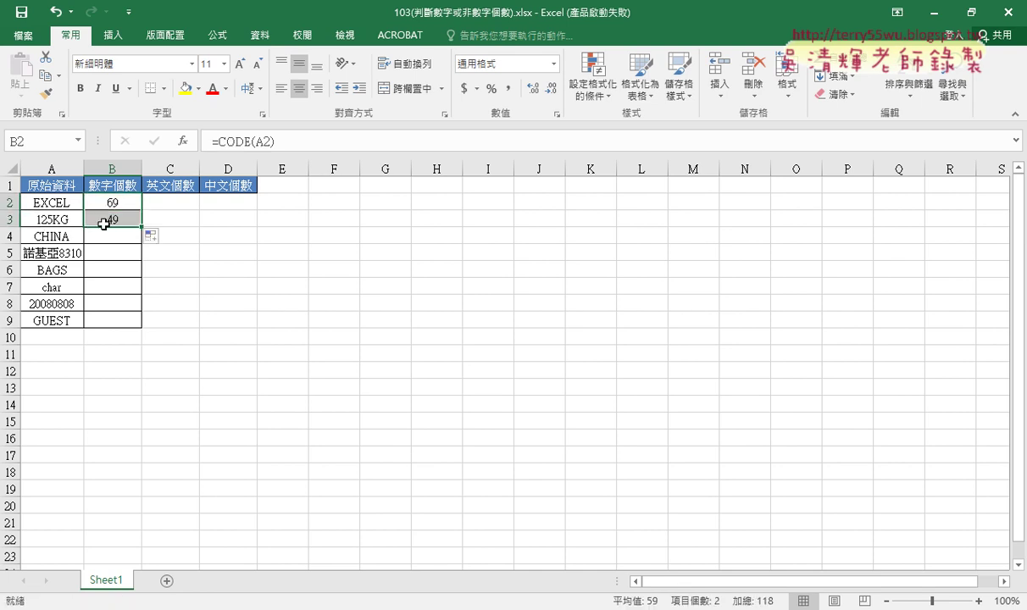
left_click(105, 217)
left_click(178, 609)
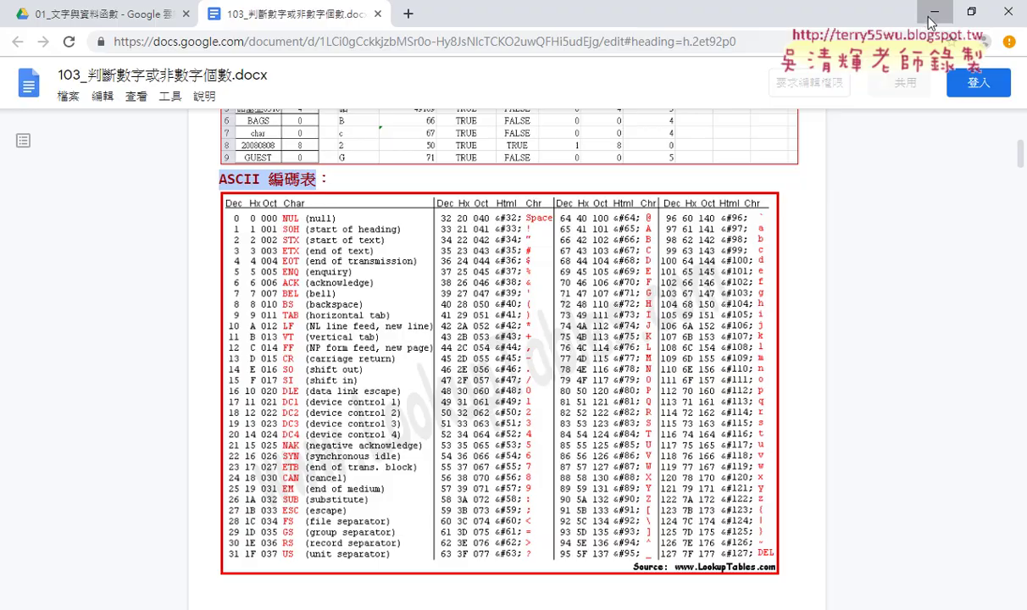
key("alt+Tab")
Edit B2's formula to =CODE(MID(A2,2,1)).
left_click(122, 207)
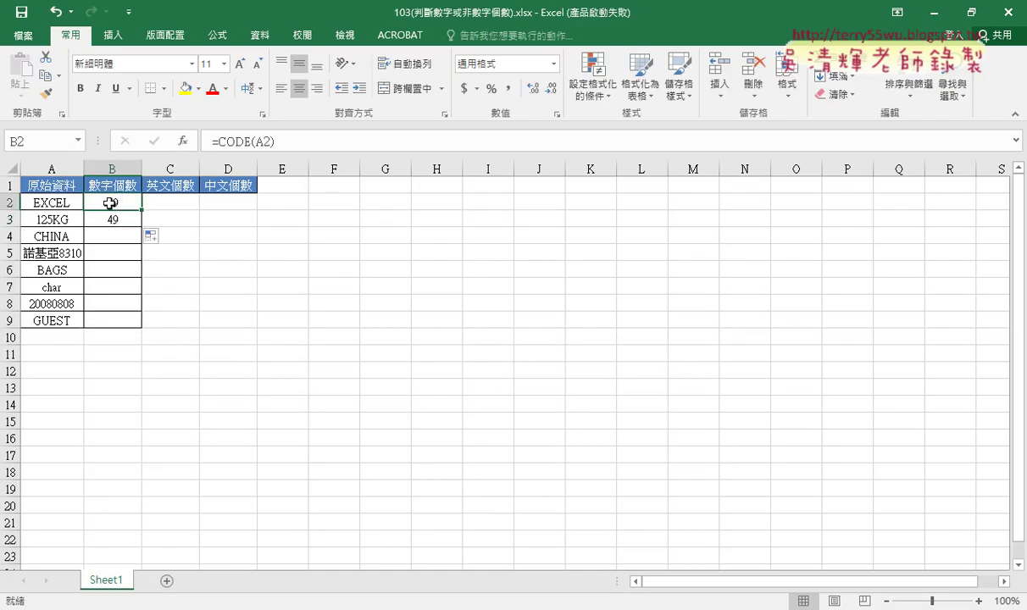
double_click(263, 142)
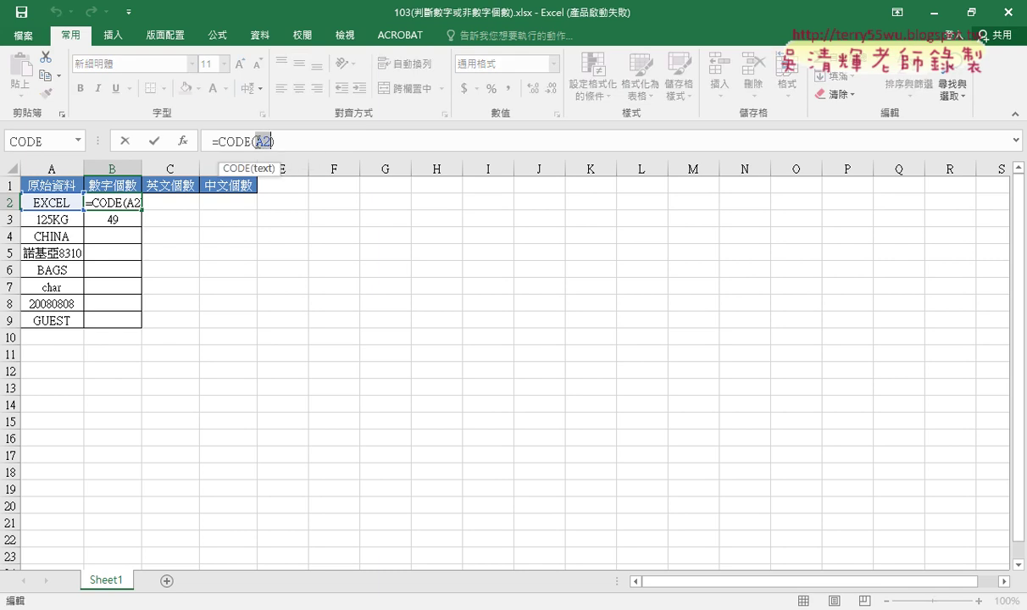
left_click(256, 141)
type("ㄇㄞ")
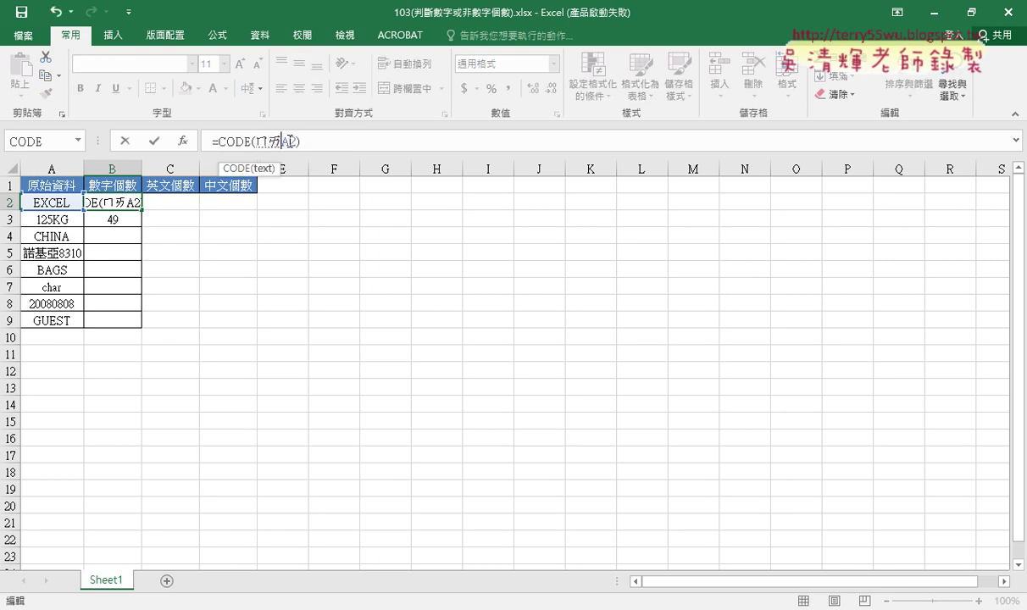
key("Escape")
type("mi")
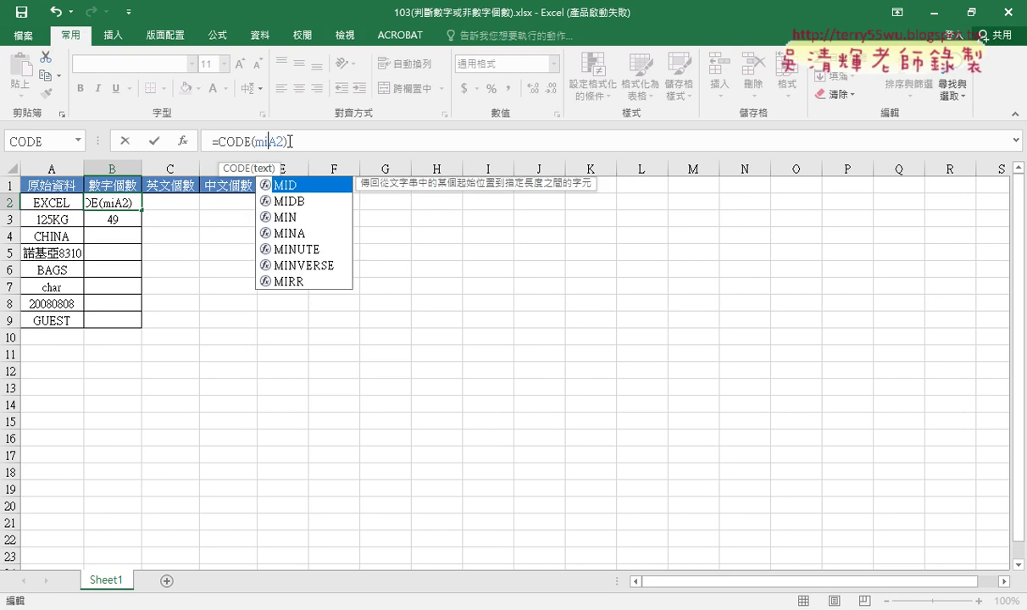
type("d(")
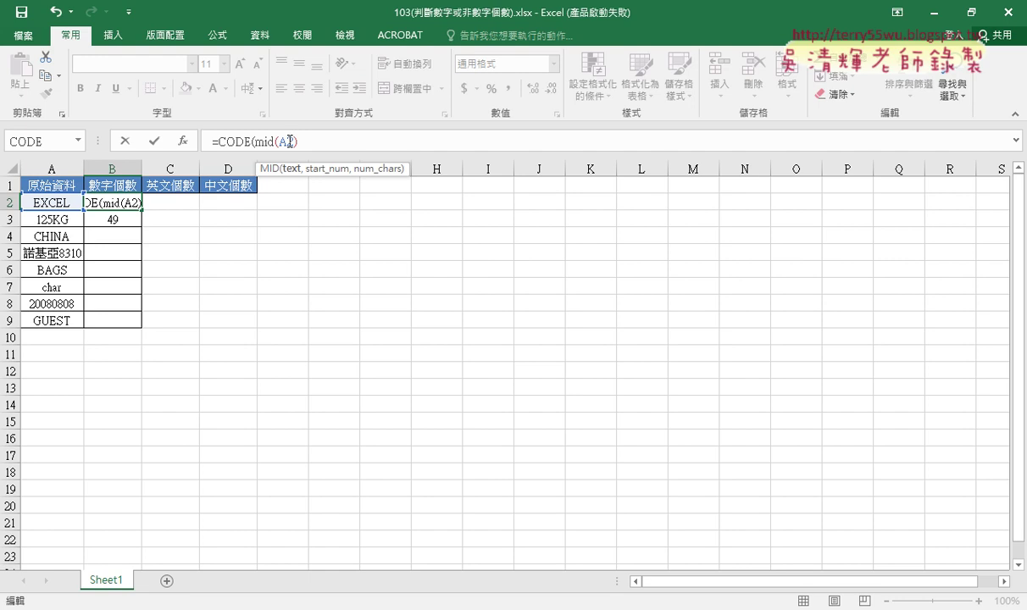
type(",")
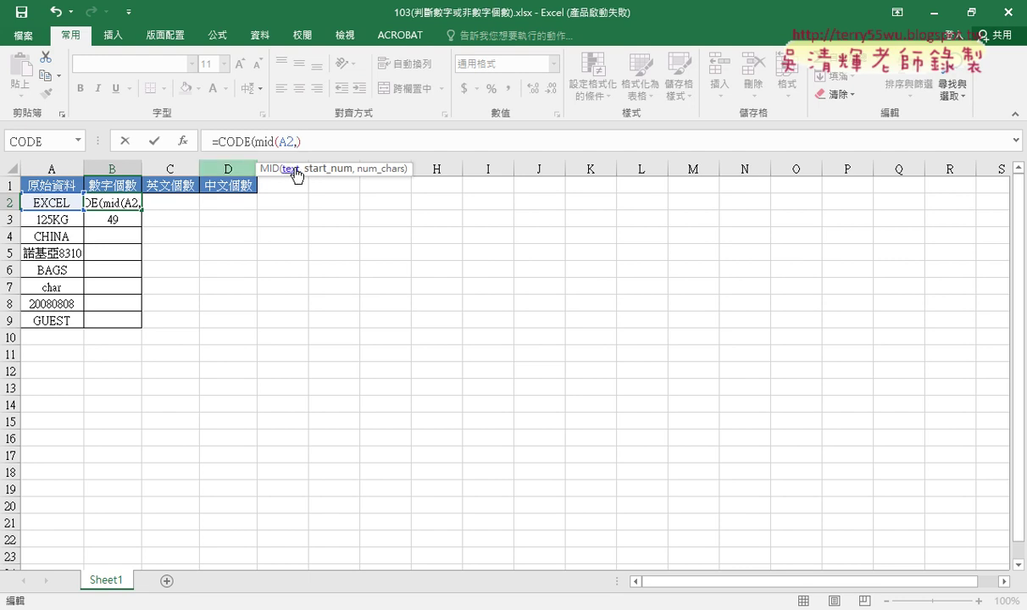
type("2")
type(",1")
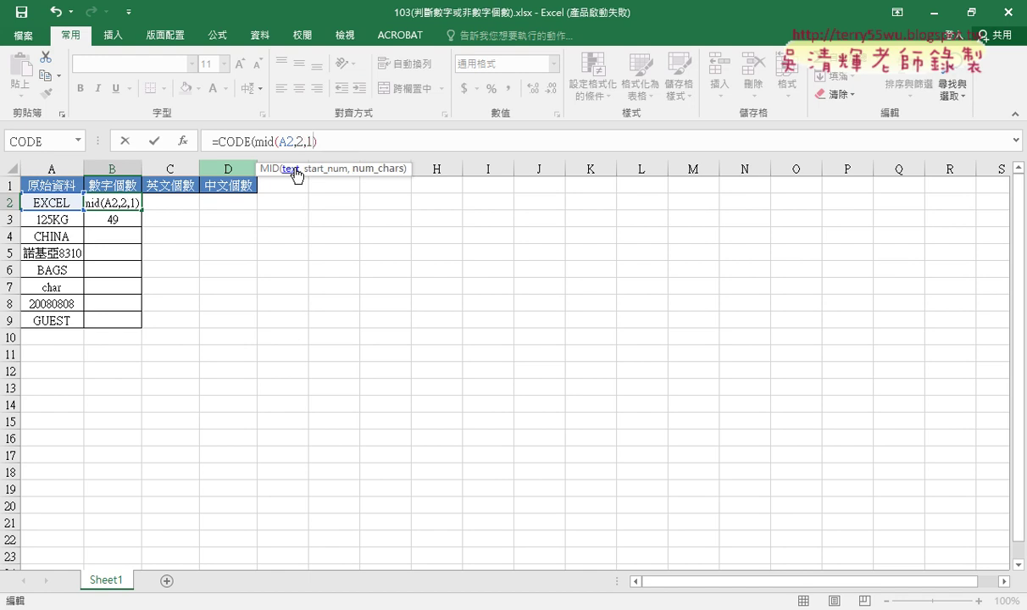
type(")")
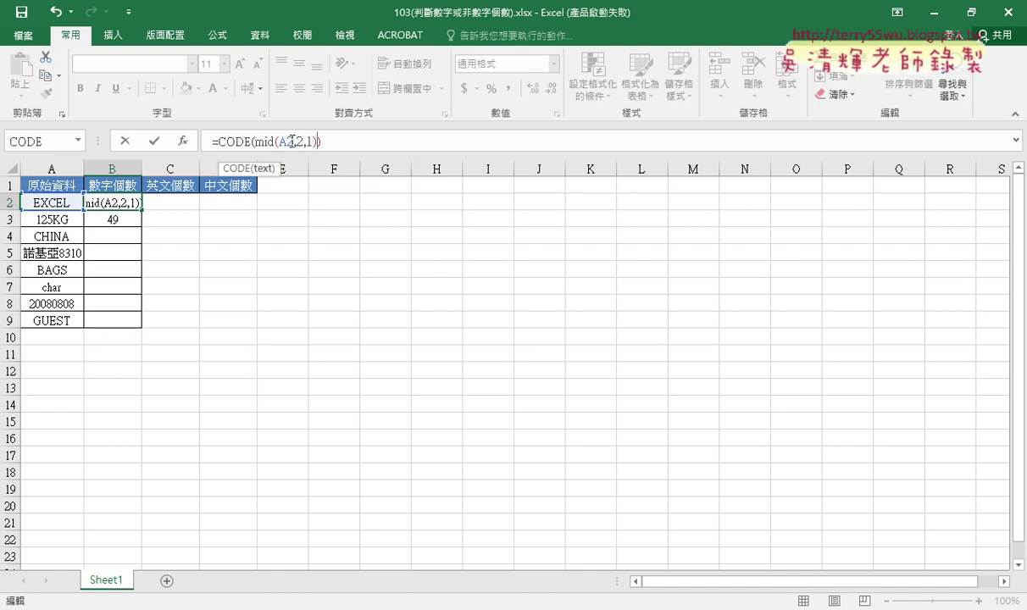
Annotate the MID, A2 and CODE parts of the formula, then confirm it to show 88.
left_click_drag(255, 140, 316, 141)
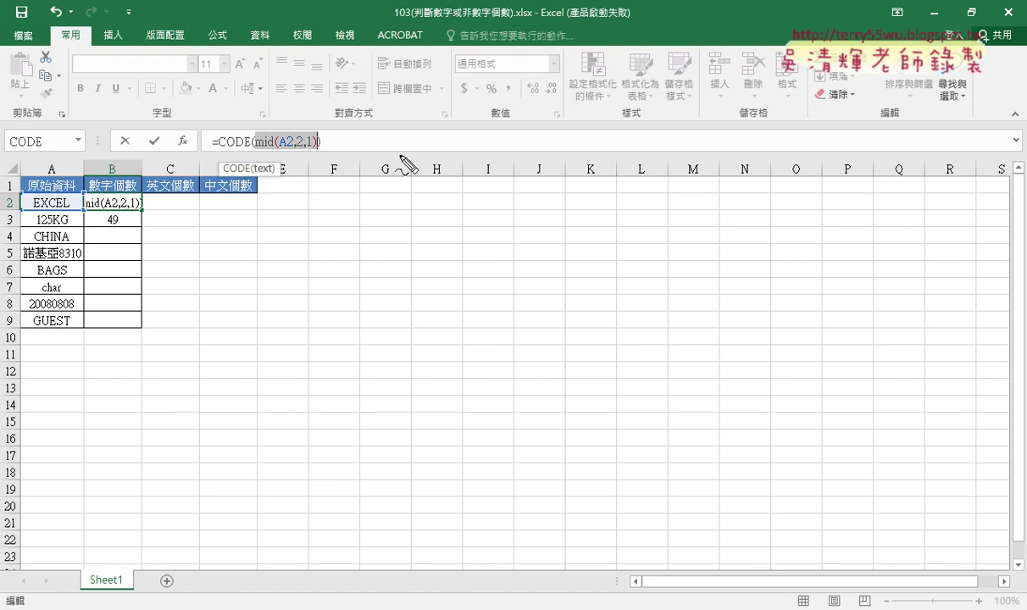
mouse_move(292, 147)
left_mouse_down()
mouse_move(303, 148)
mouse_move(69, 187)
left_mouse_up()
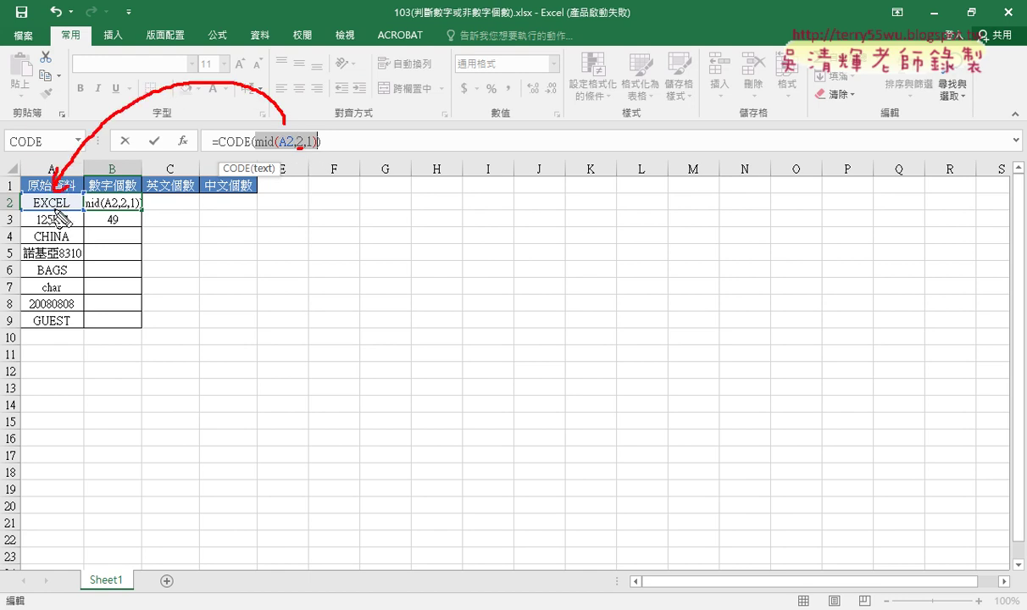
left_click_drag(38, 207, 49, 206)
left_click_drag(218, 150, 247, 150)
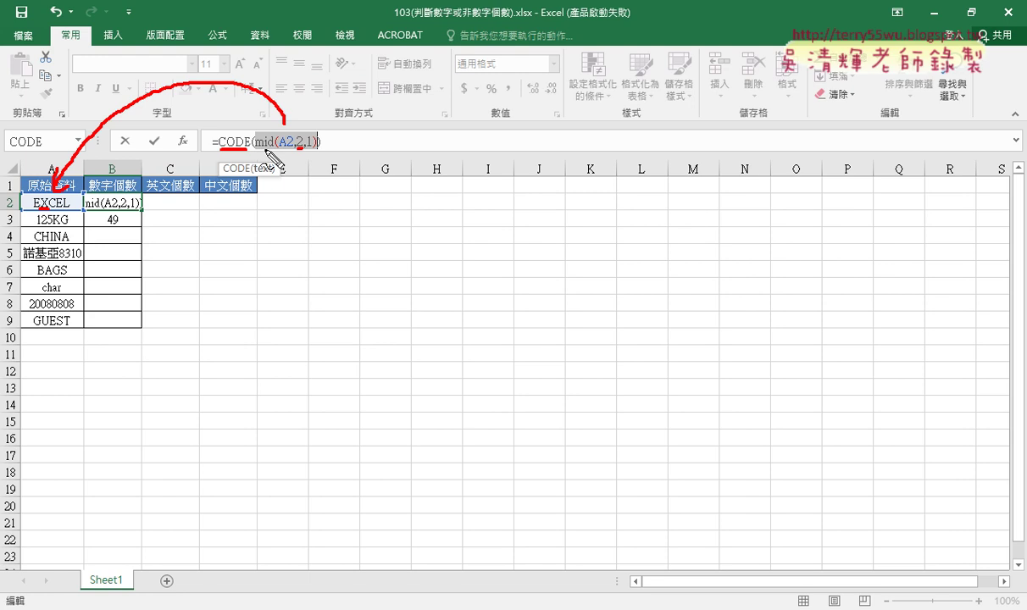
key("Escape")
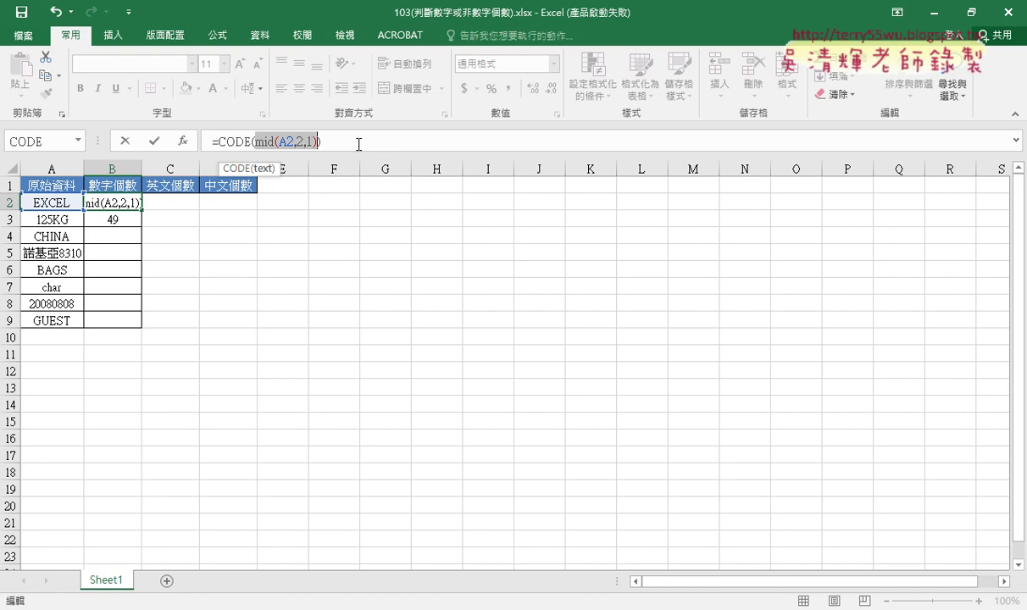
left_click(154, 141)
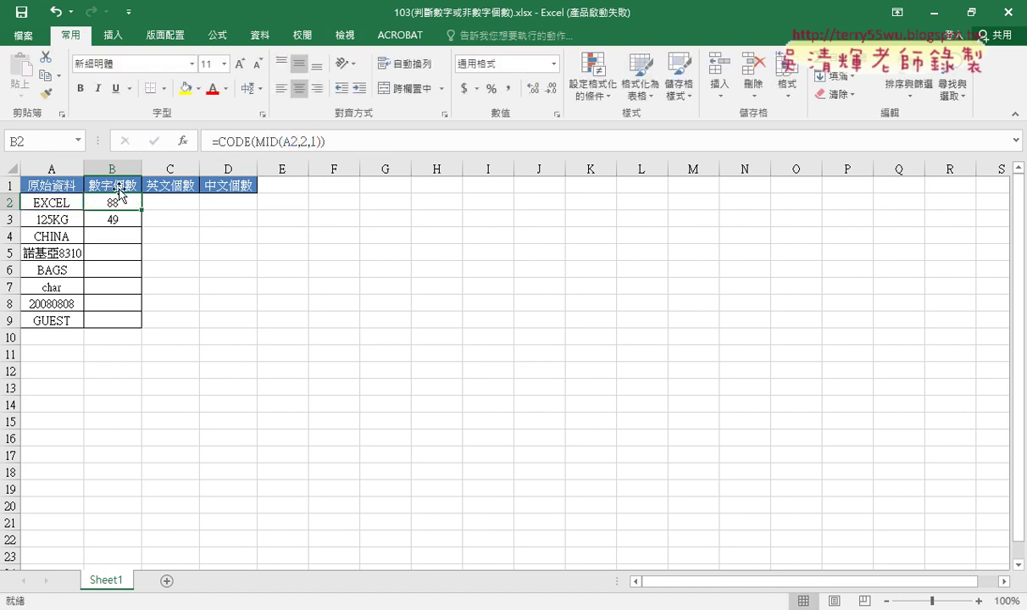
Minimize the Chrome window holding the ASCII table to reveal the Excel workbook.
mouse_move(176, 609)
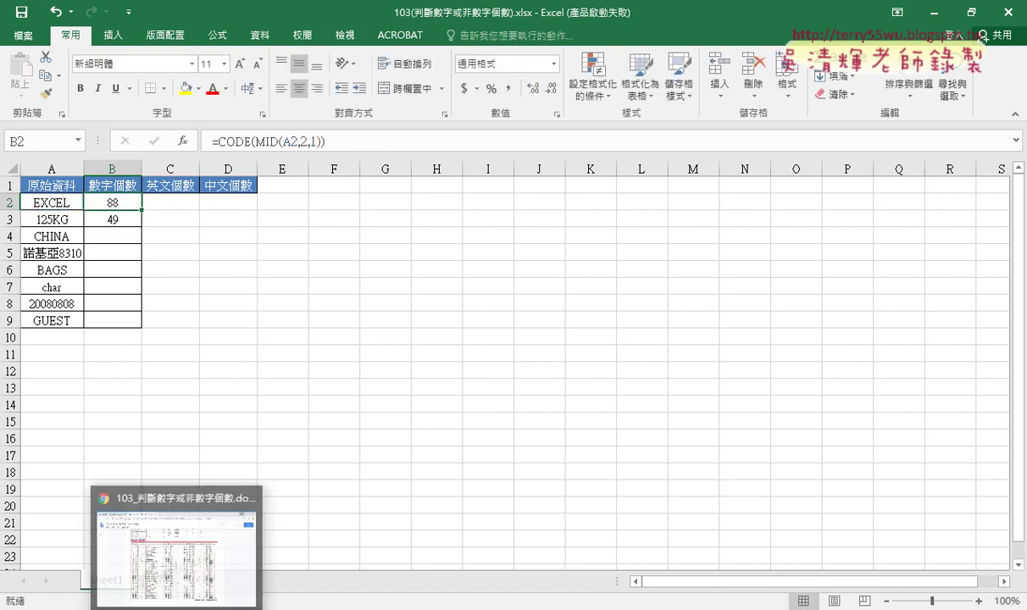
left_click(176, 550)
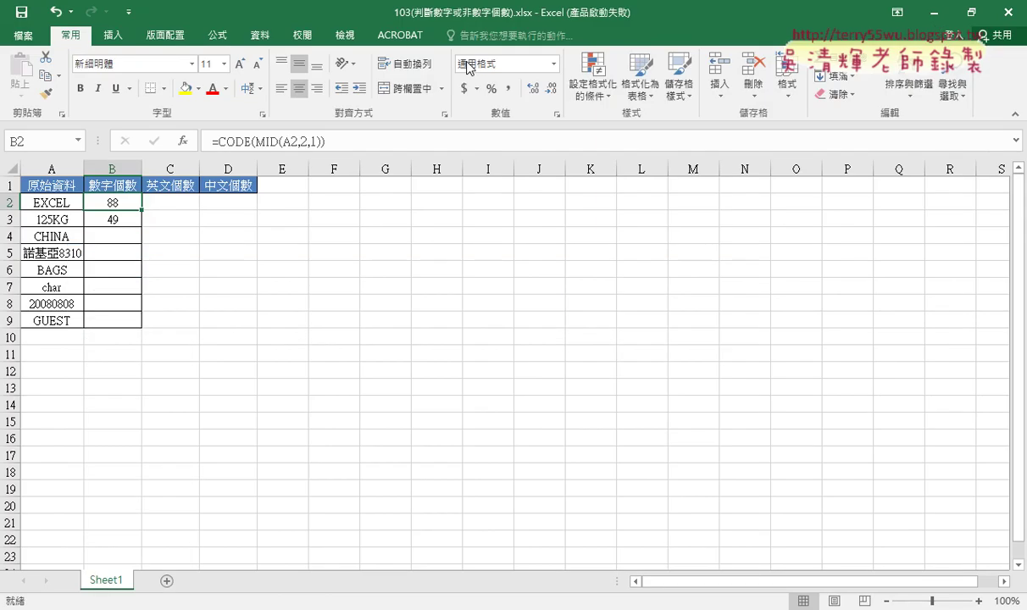
left_click(932, 12)
Review C2, D2 and B2's formula, then switch to the Google Doc's ASCII table.
left_click(170, 203)
left_click(234, 198)
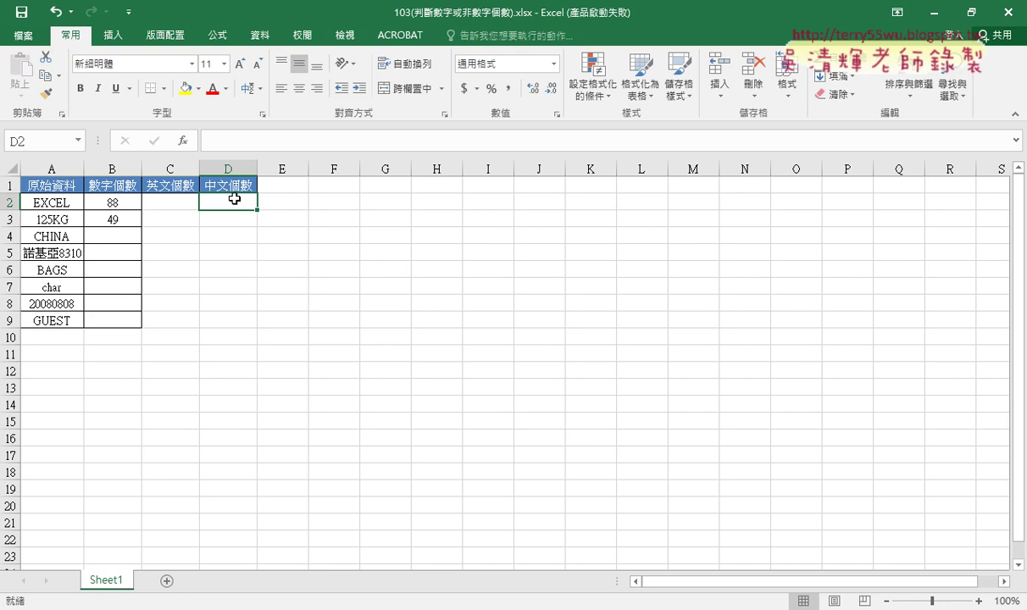
left_click(127, 203)
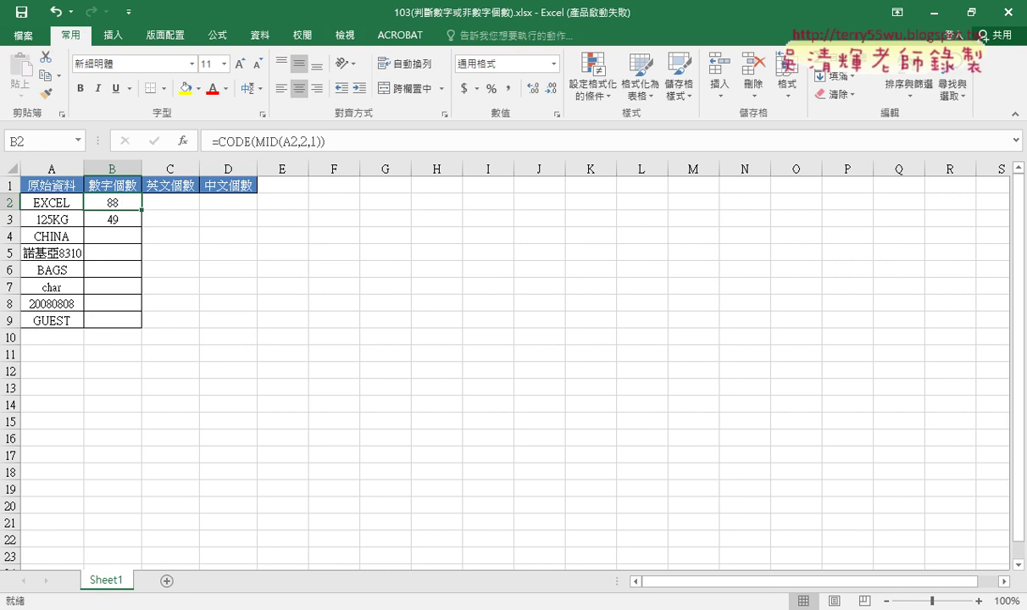
key("alt+Tab")
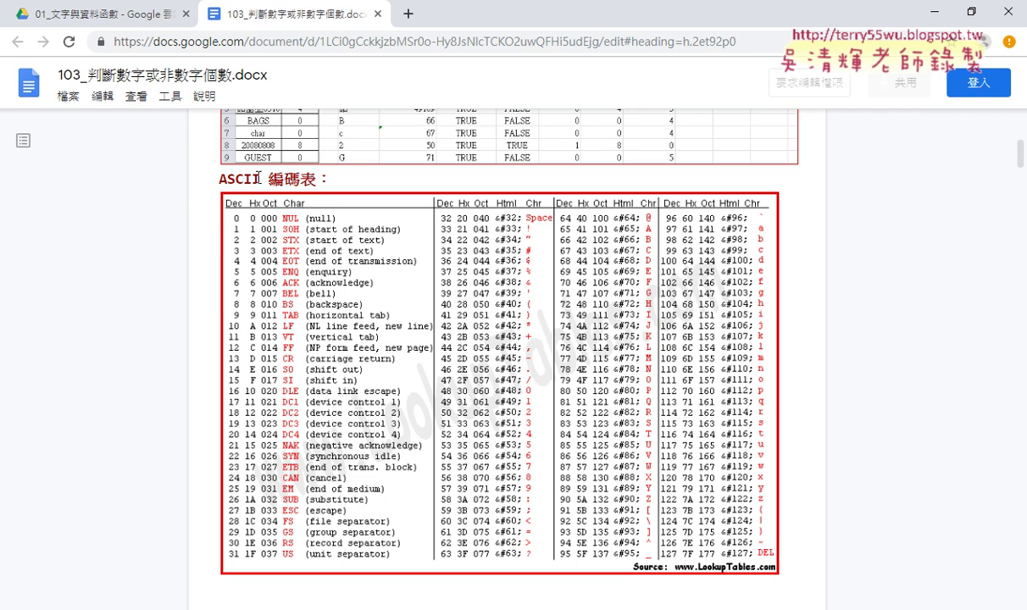
Copy 'ASCII' from the table heading and search Google for ASCII in a new tab.
mouse_move(218, 179)
left_mouse_down()
mouse_move(269, 179)
mouse_move(240, 185)
left_mouse_up()
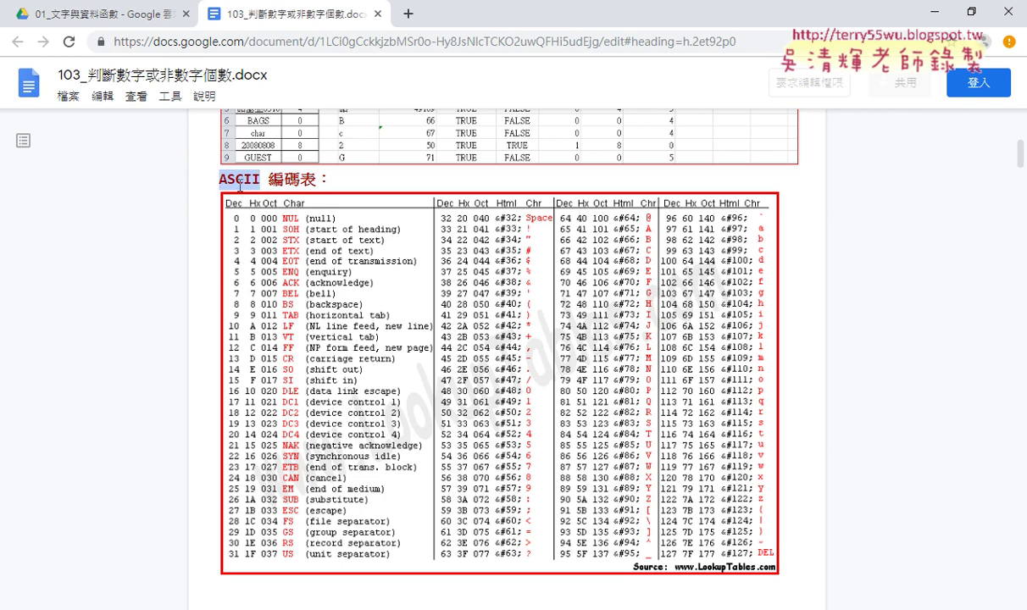
right_click(240, 185)
left_click(407, 14)
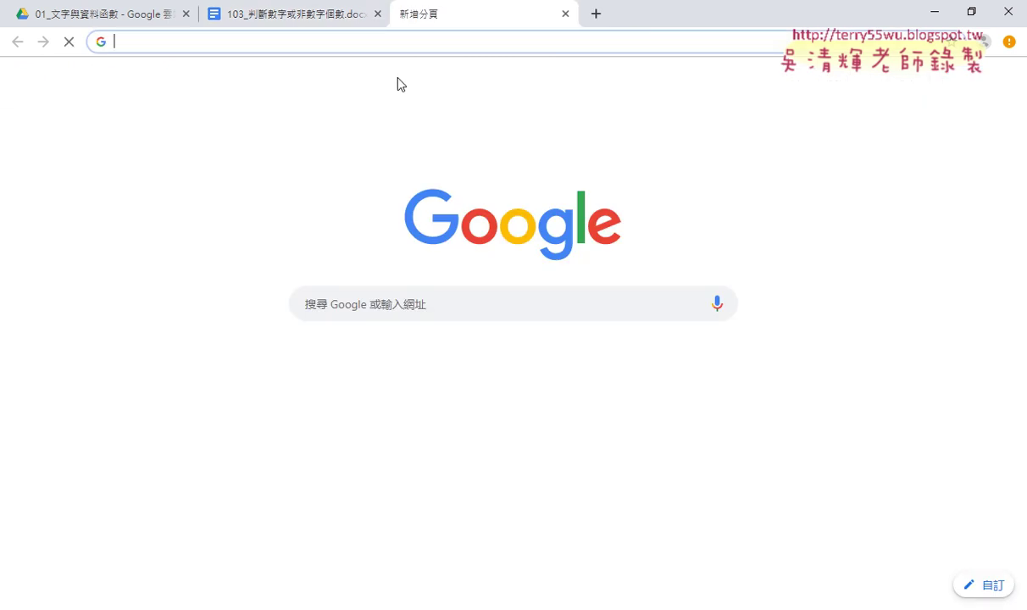
type("A")
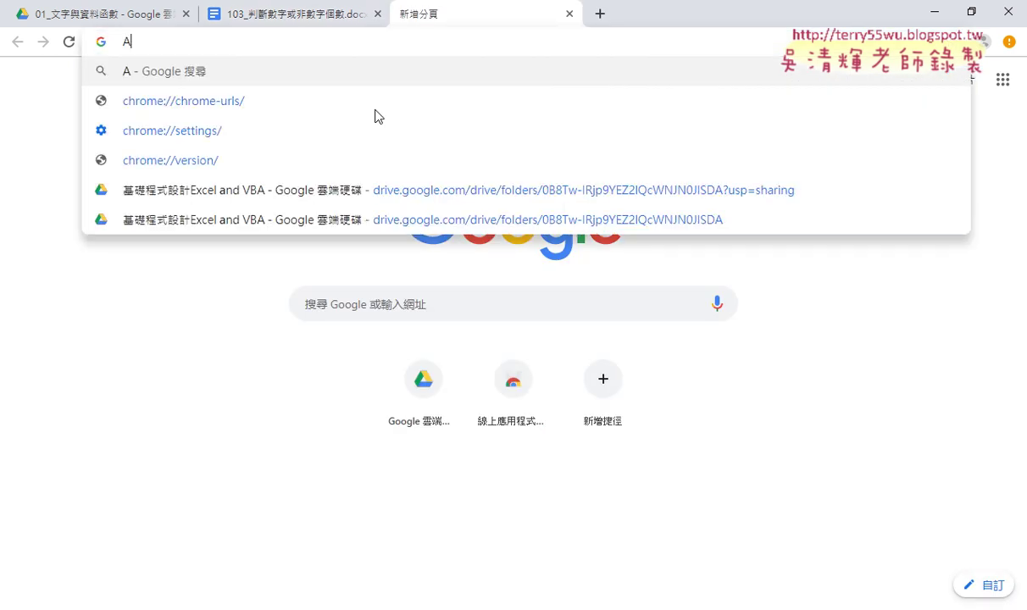
type("SCII")
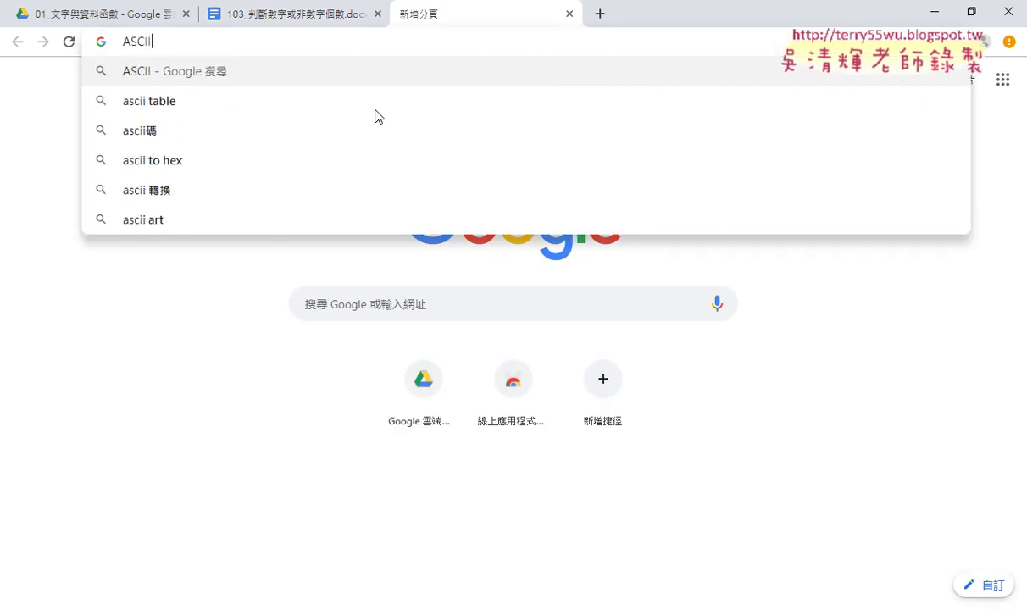
key("Return")
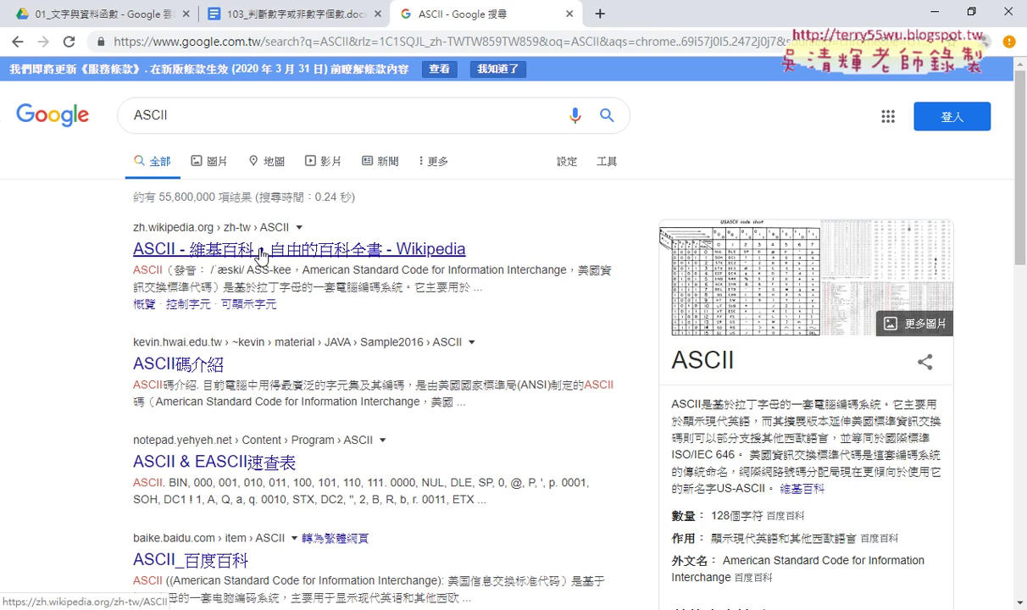
Open the Wikipedia ASCII article and highlight its full name 美國資訊交換標準代碼.
left_click(258, 252)
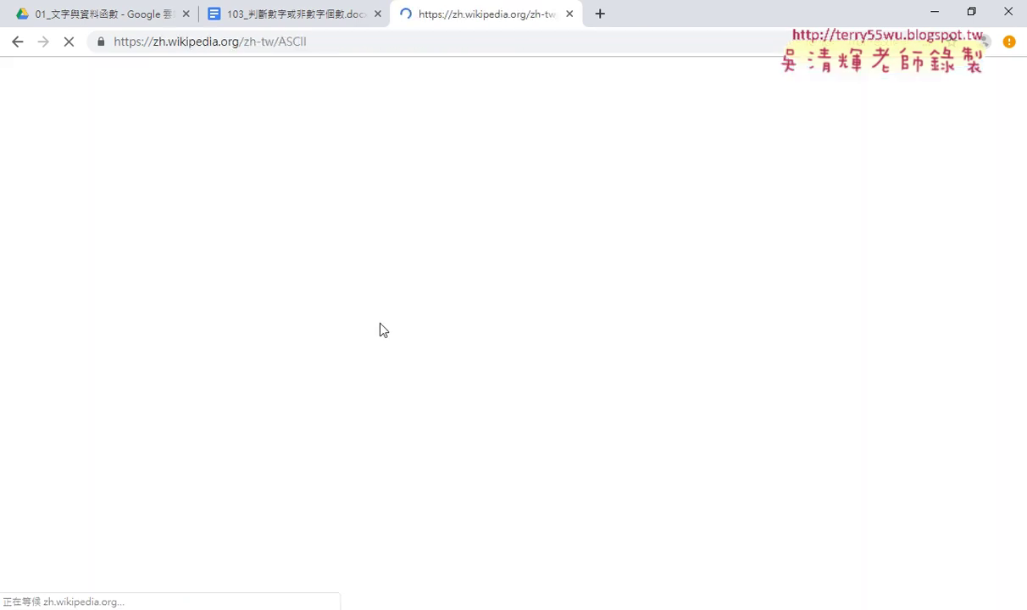
scroll(362, 311, "down", 1)
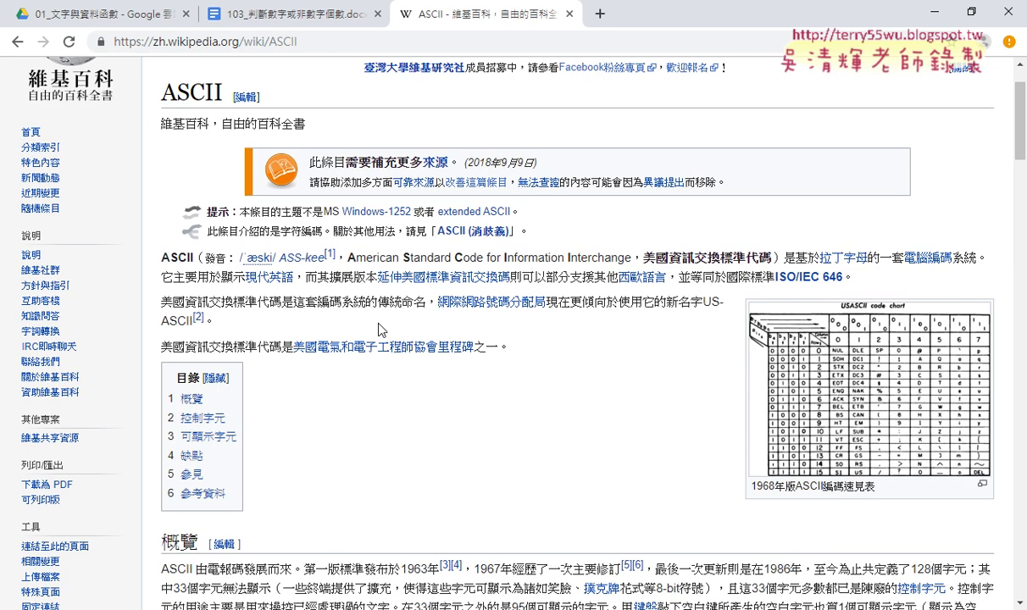
left_click_drag(644, 258, 768, 264)
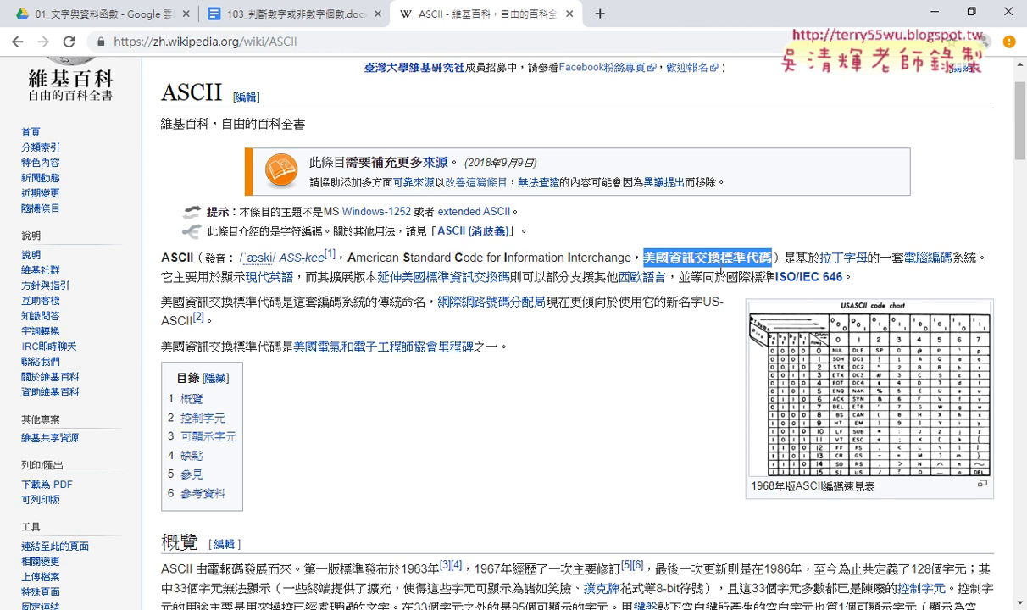
Scroll down to the 控制字元 control-character code table, then return to the Google Doc's tab.
scroll(522, 294, "down", 2)
scroll(587, 304, "down", 2)
scroll(587, 304, "down", 1)
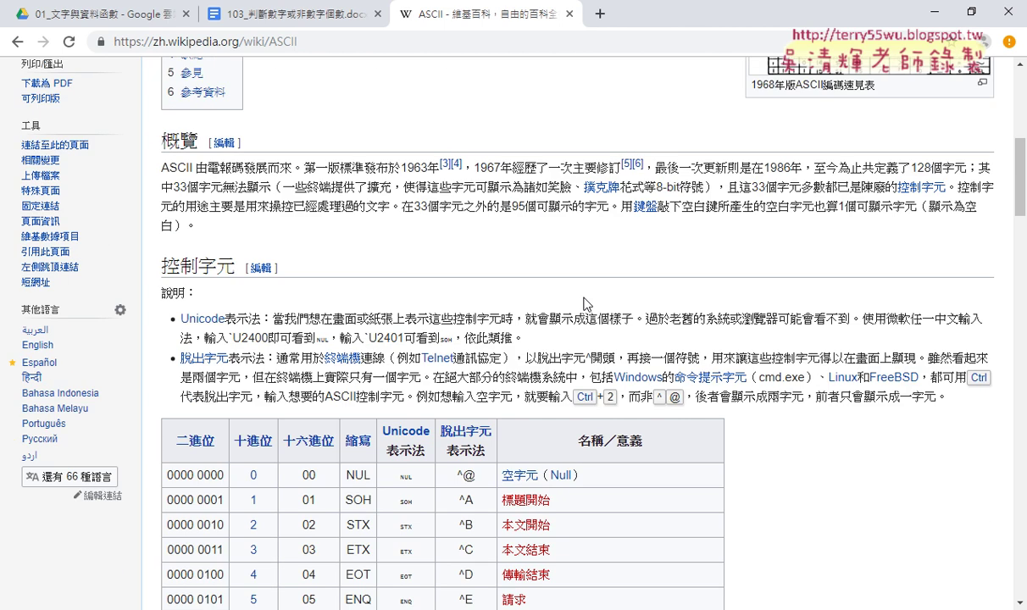
scroll(587, 304, "down", 2)
scroll(587, 304, "down", 2)
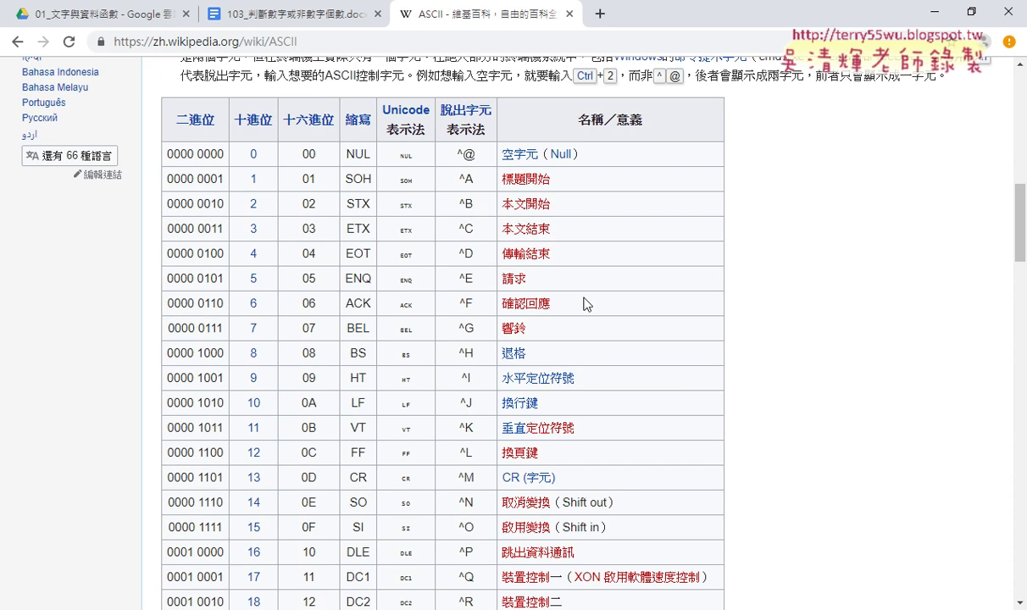
scroll(587, 304, "down", 1)
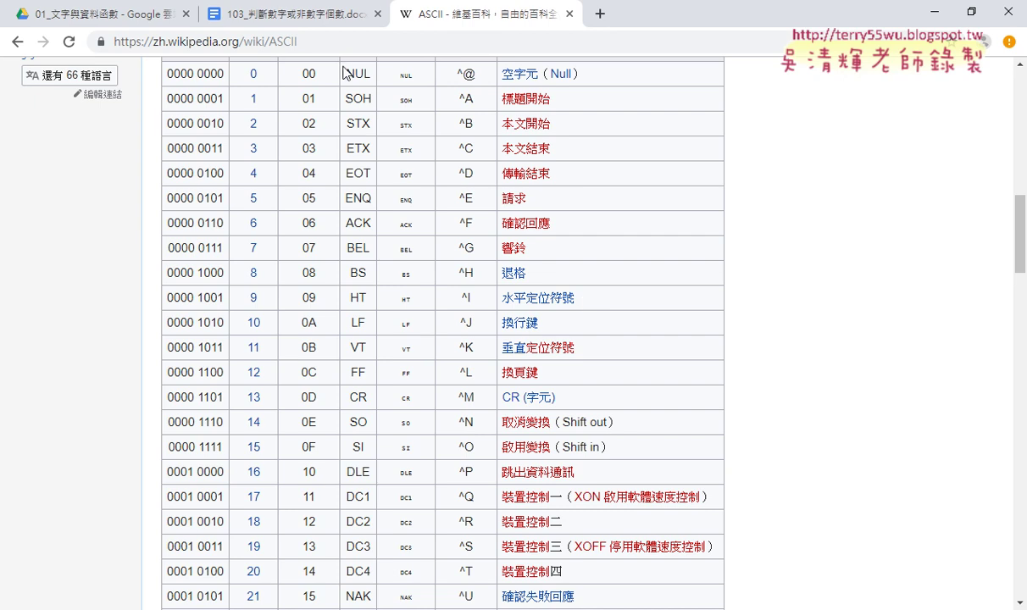
left_click(312, 21)
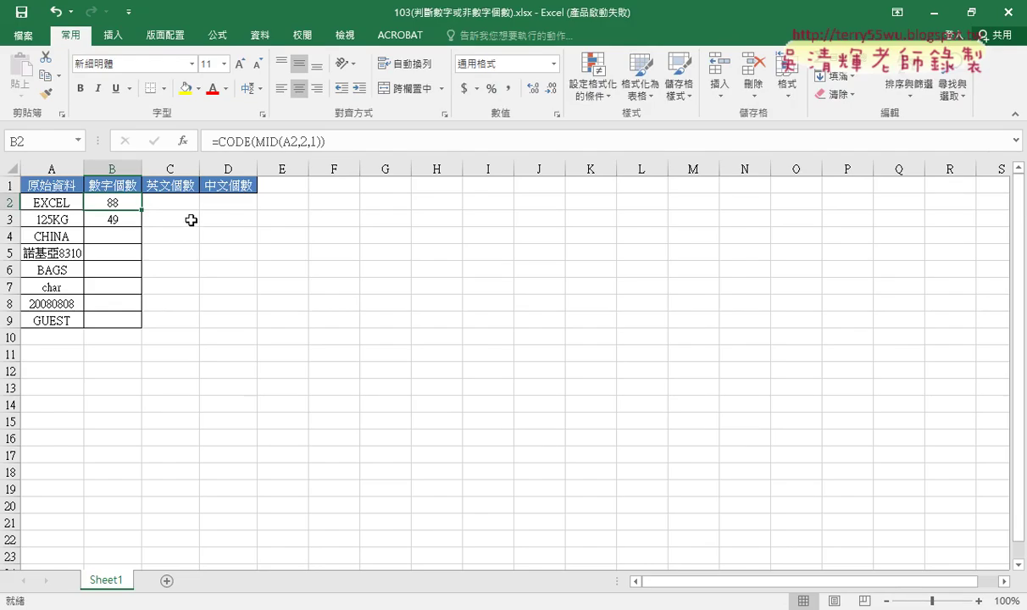
Highlight B2:B3, A2:A9, B2:D2 and the B1:D1 headings, then switch back to Chrome.
left_click_drag(121, 202, 123, 221)
left_click_drag(51, 202, 42, 321)
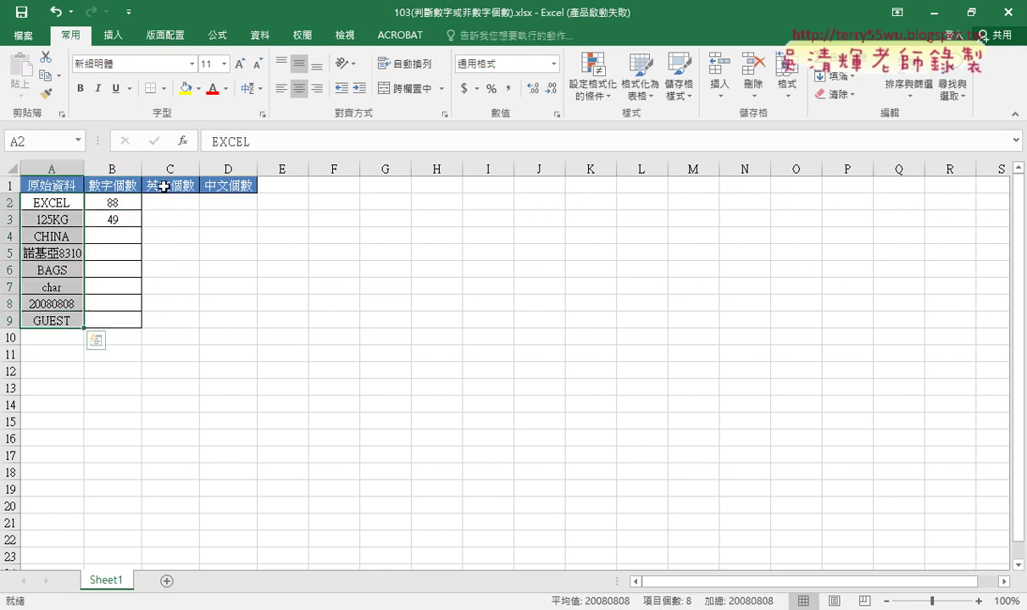
left_click_drag(112, 203, 191, 201)
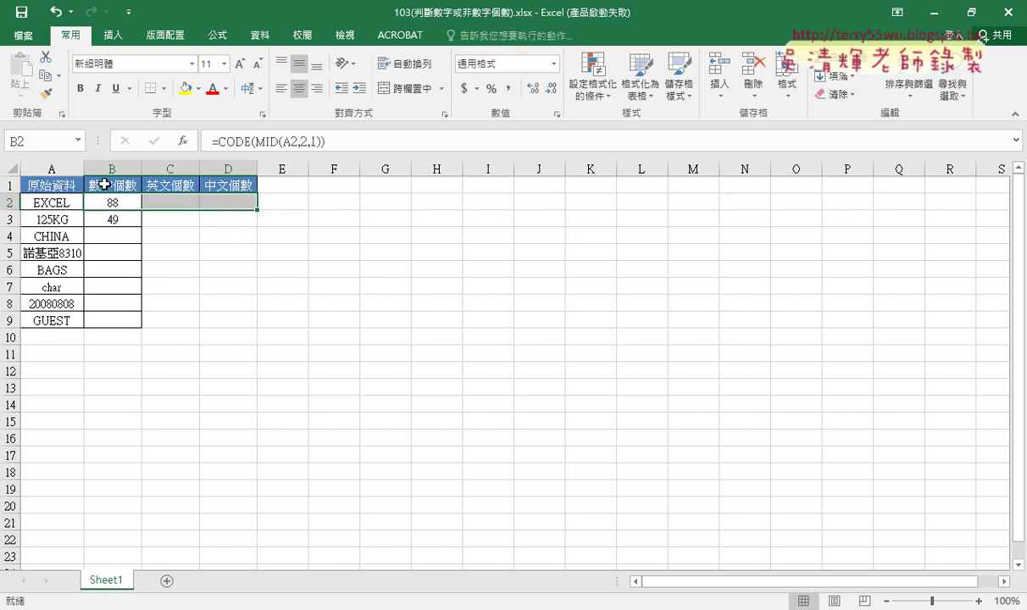
left_click_drag(98, 183, 242, 191)
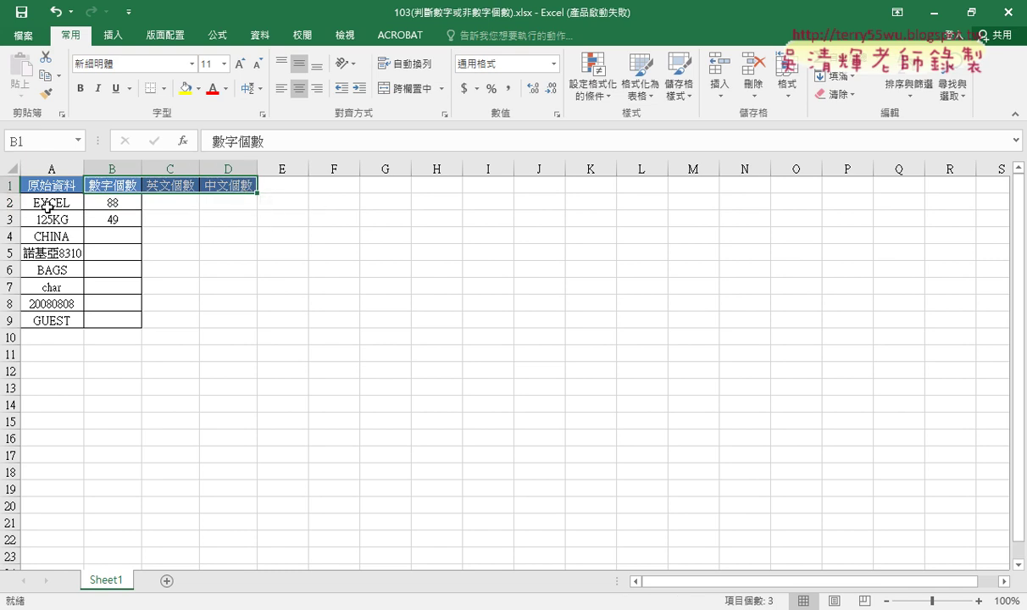
key("alt+Tab")
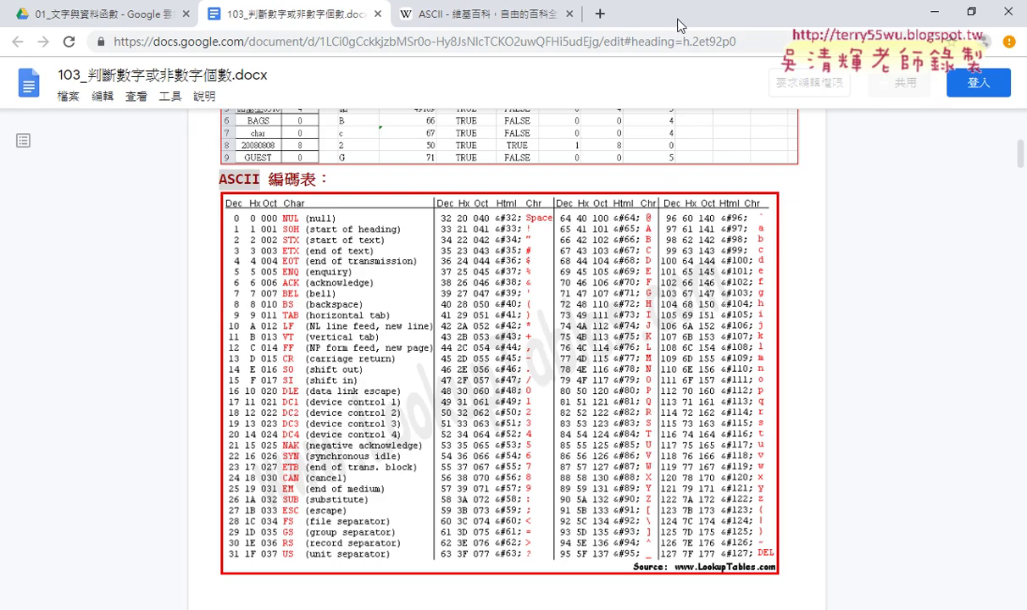
In a new tab, enter 開放資料 with the Chinese IME in the address bar and search.
left_click(581, 13)
type("k")
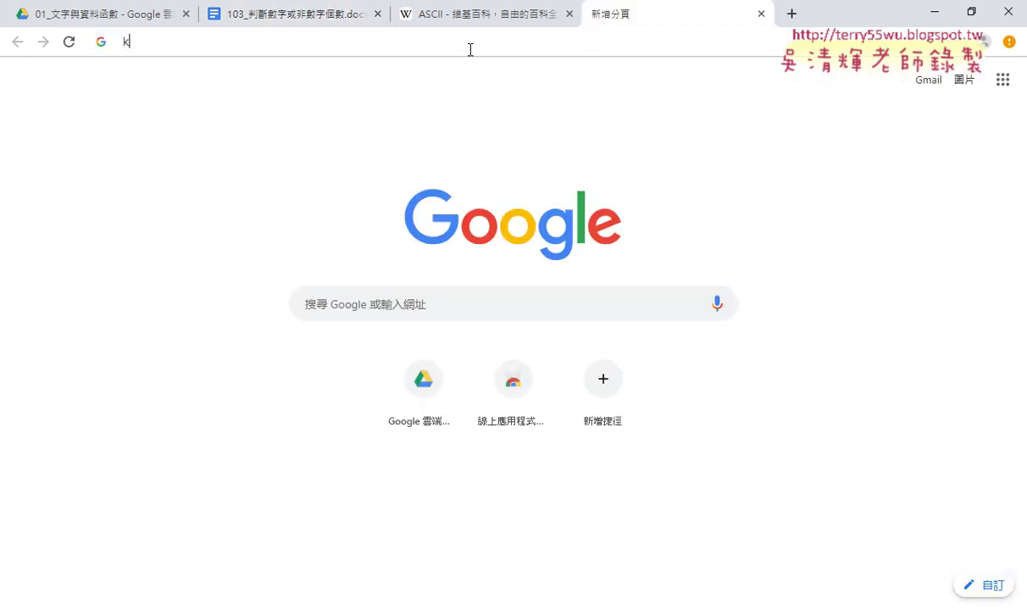
key("BackSpace")
type("開")
type("放")
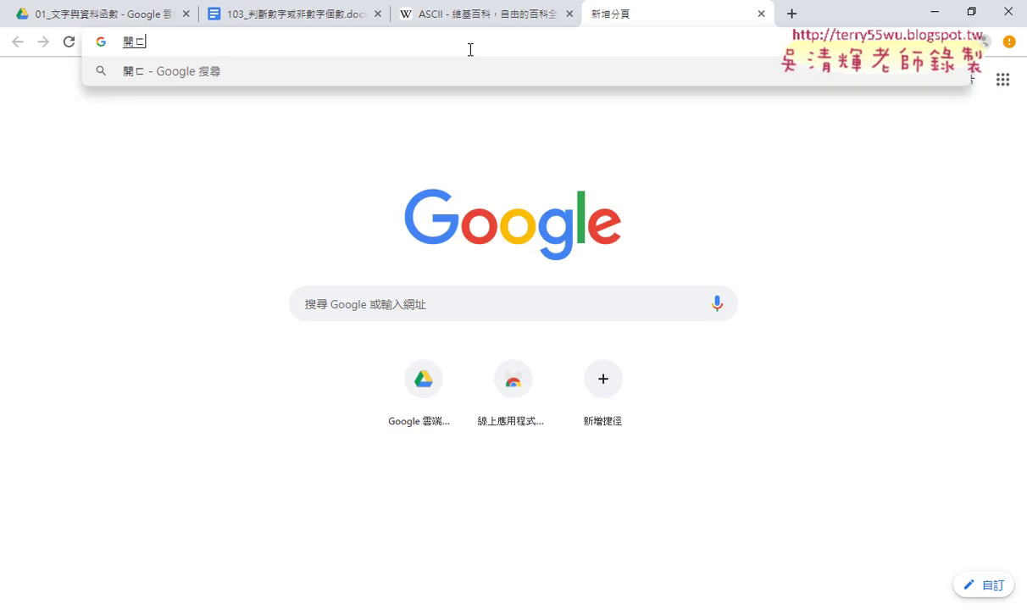
type("資")
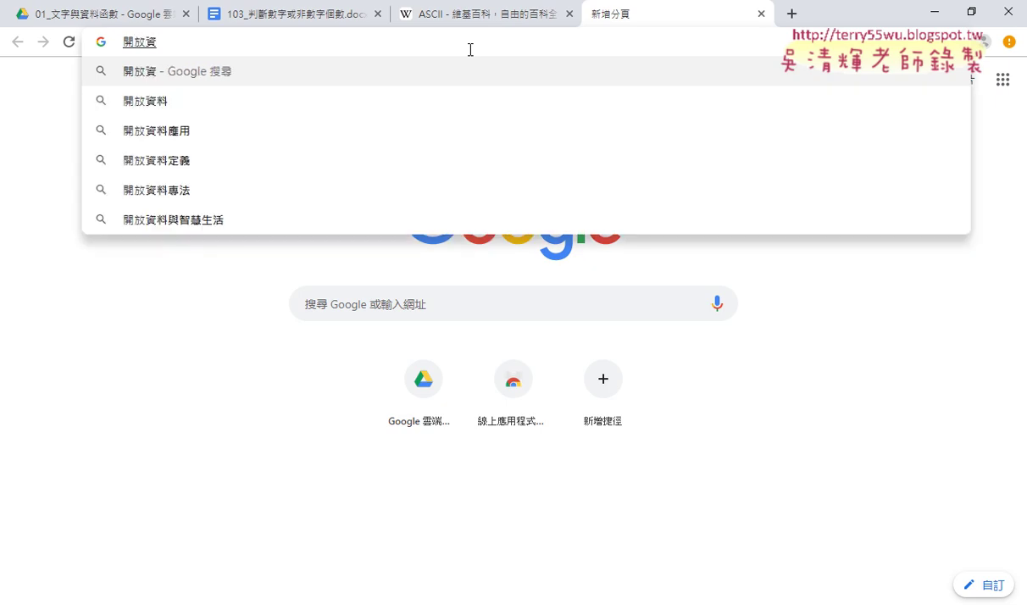
type("カー料")
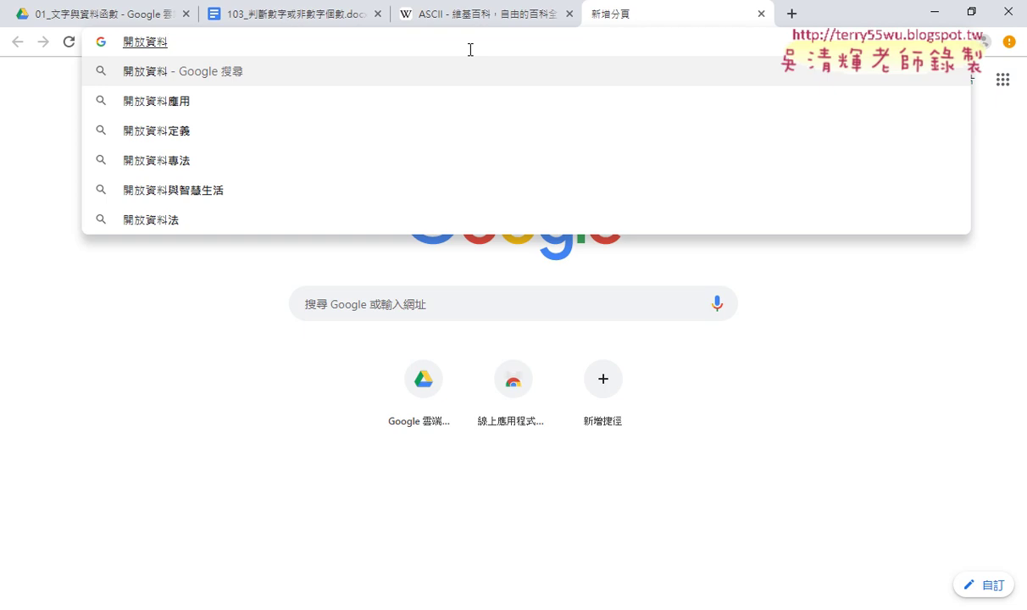
key("Return")
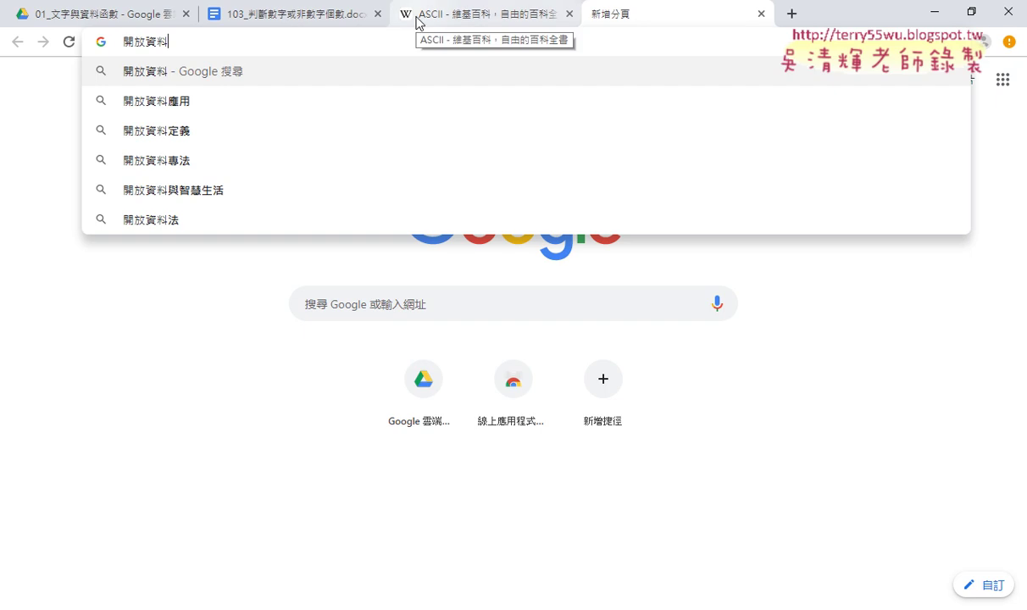
key("Return")
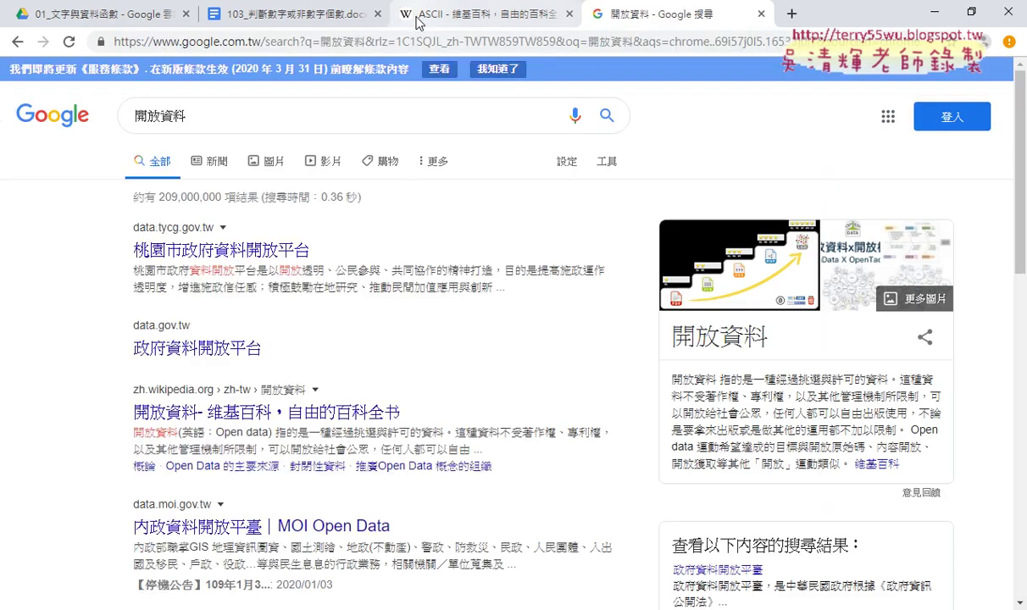